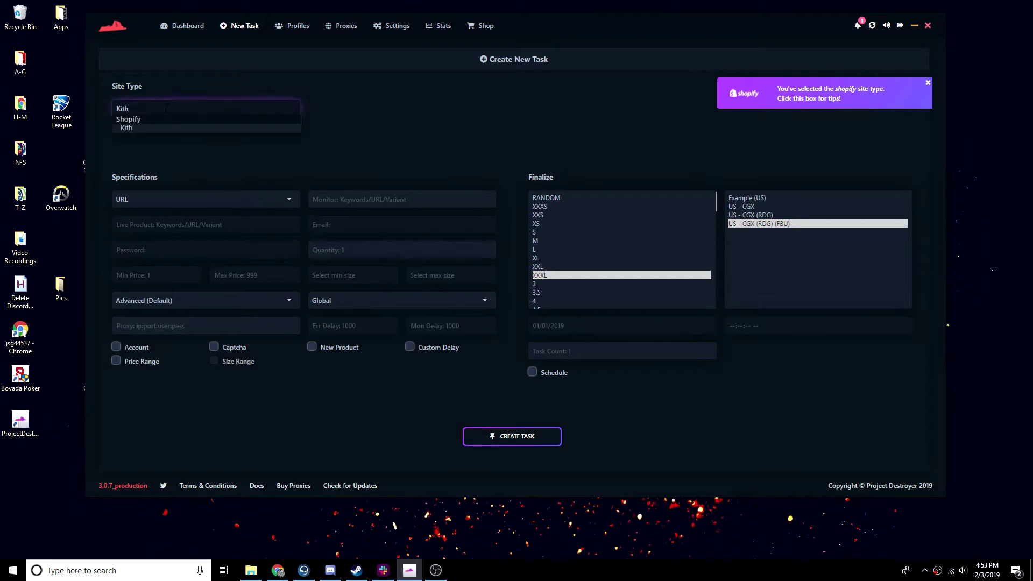
Step: Set the new task's site type to Kith
key("BackSpace")
type("Kith")
left_click(133, 127)
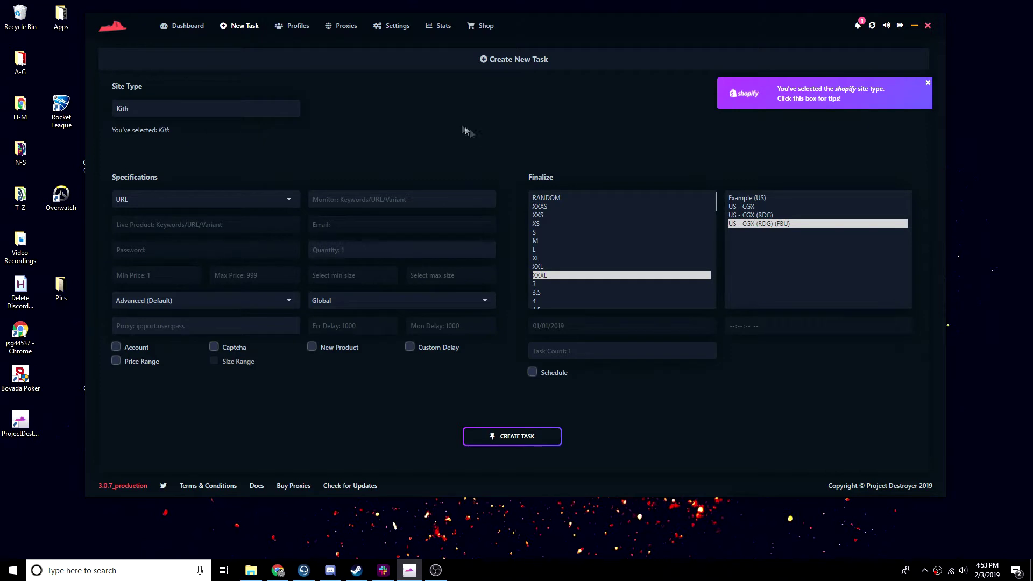
Step: Try the Lightning (New!) mode for the task and settle on the Safe mode
left_click(179, 301)
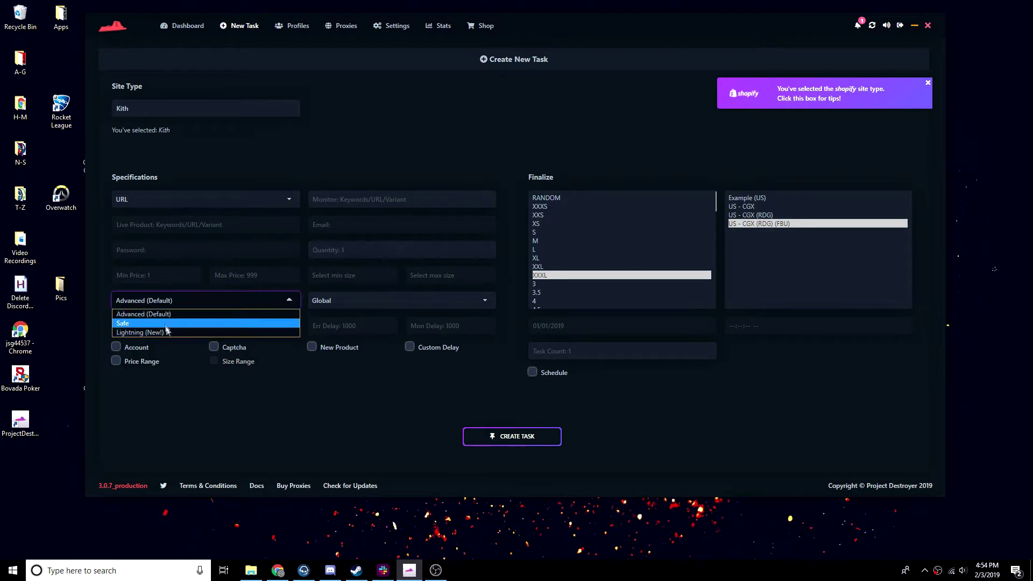
left_click(167, 333)
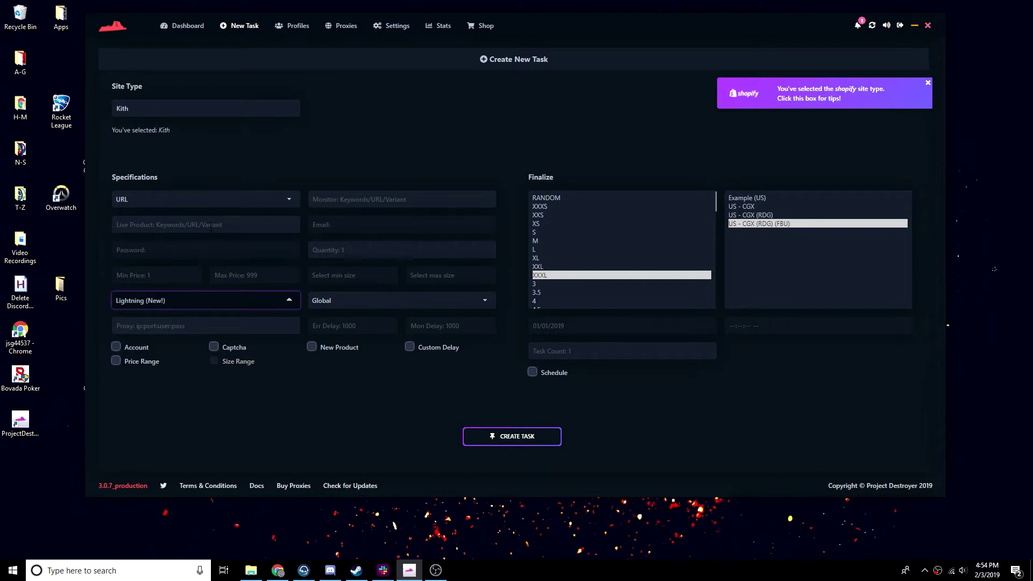
left_click(211, 226)
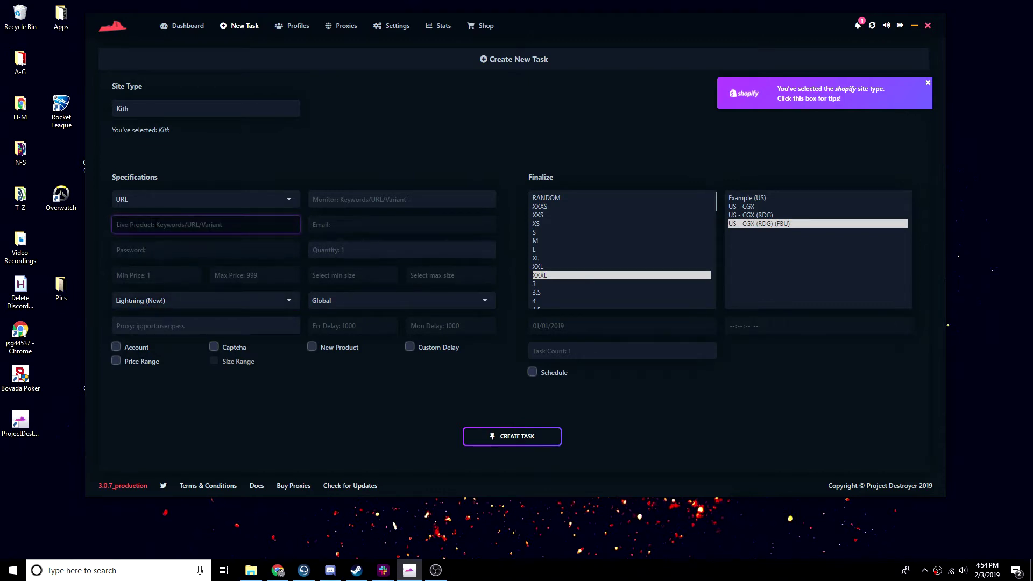
left_click(366, 197)
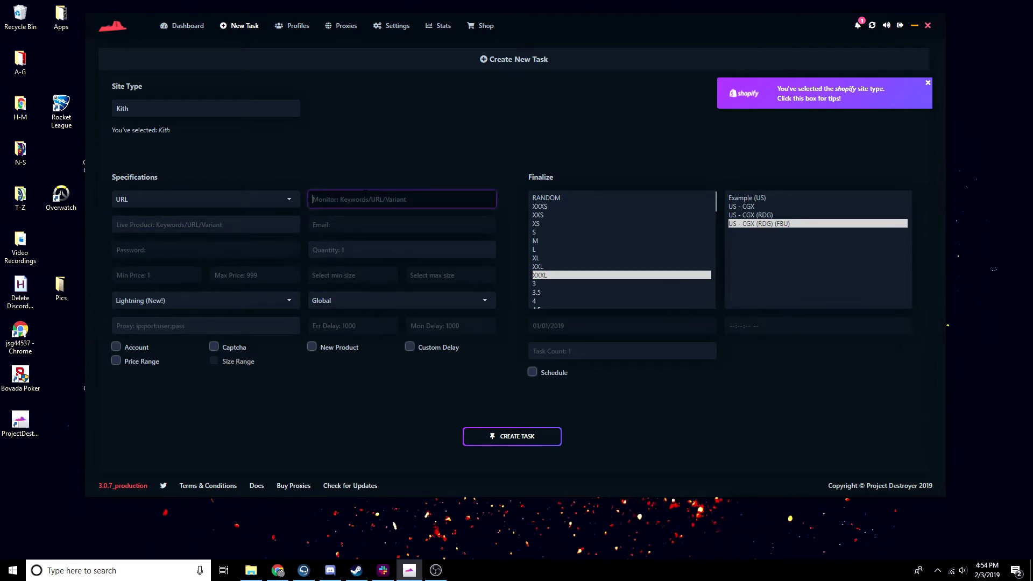
left_click(182, 299)
left_click(159, 324)
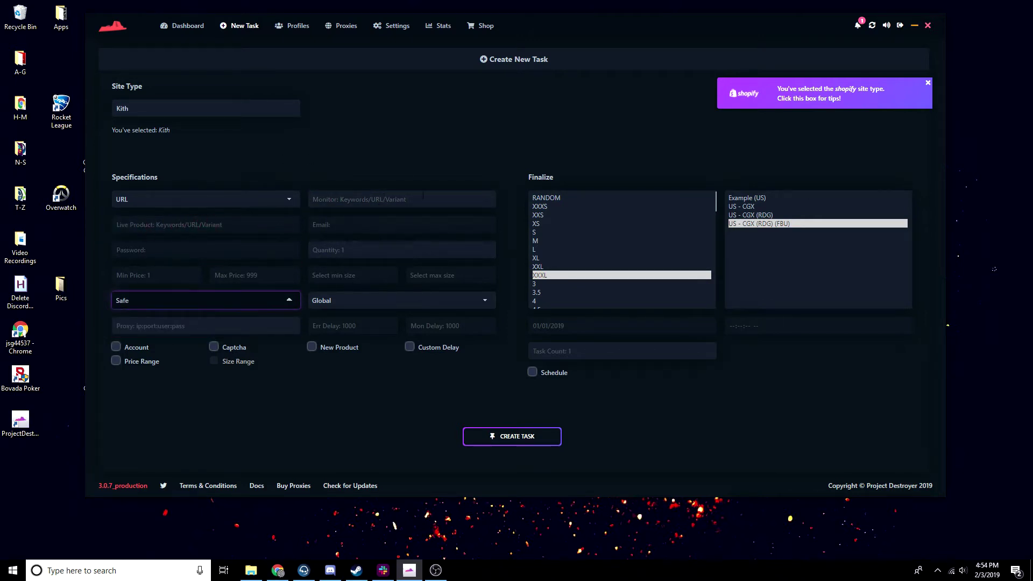
Step: Toggle Account, Captcha, New Product, Custom Delay and Price Range on and off, and view the choices offered besides Global
left_click(118, 347)
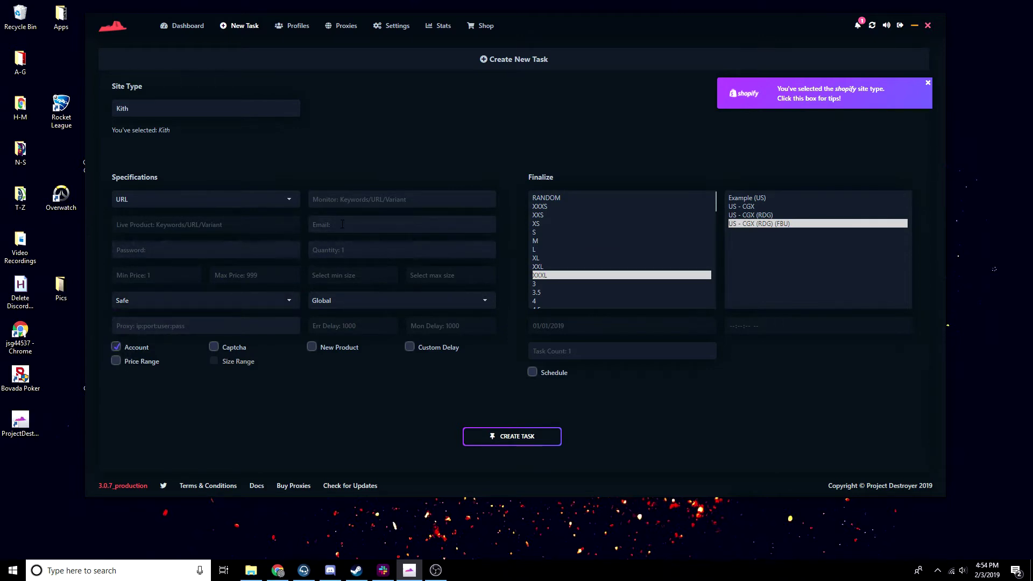
left_click(137, 346)
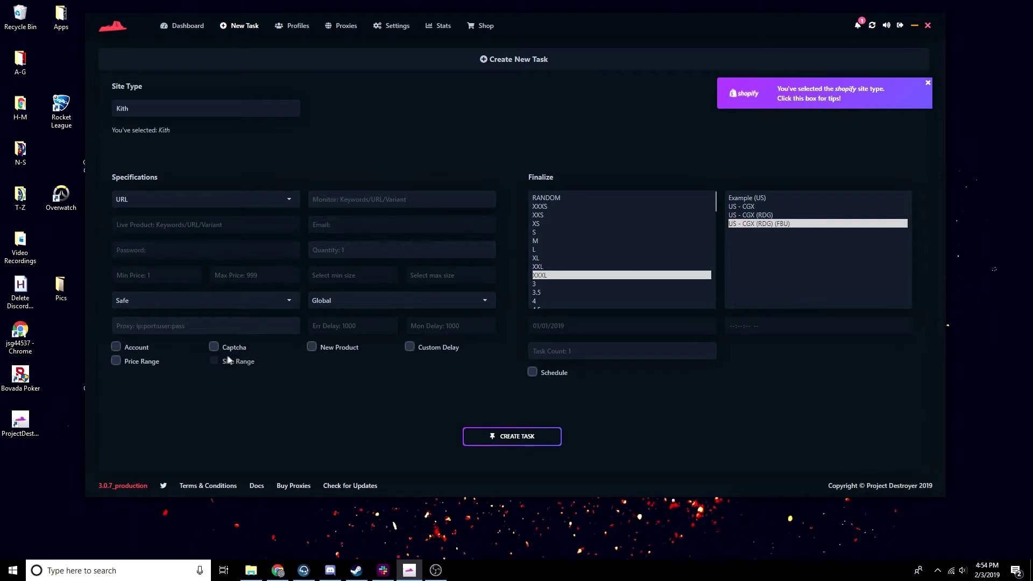
left_click(216, 349)
left_click(216, 348)
left_click(312, 348)
left_click(332, 353)
left_click(435, 353)
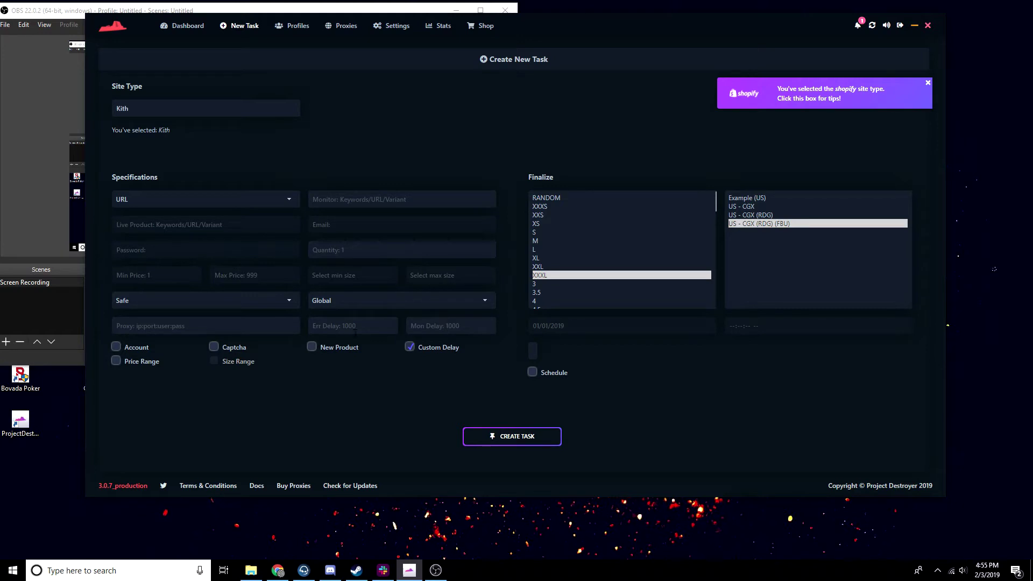
left_click(423, 349)
left_click(146, 364)
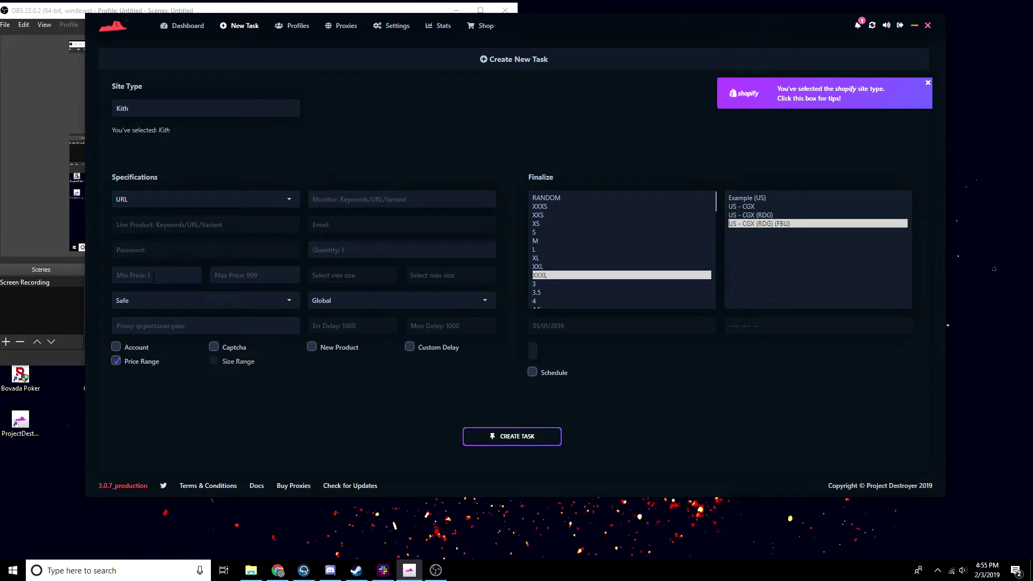
left_click(143, 362)
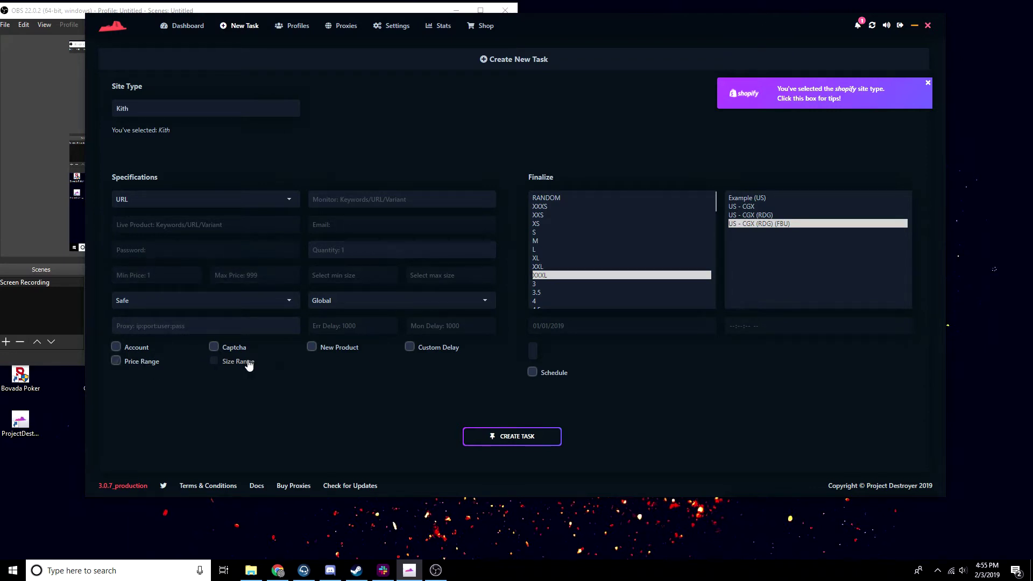
left_click(406, 307)
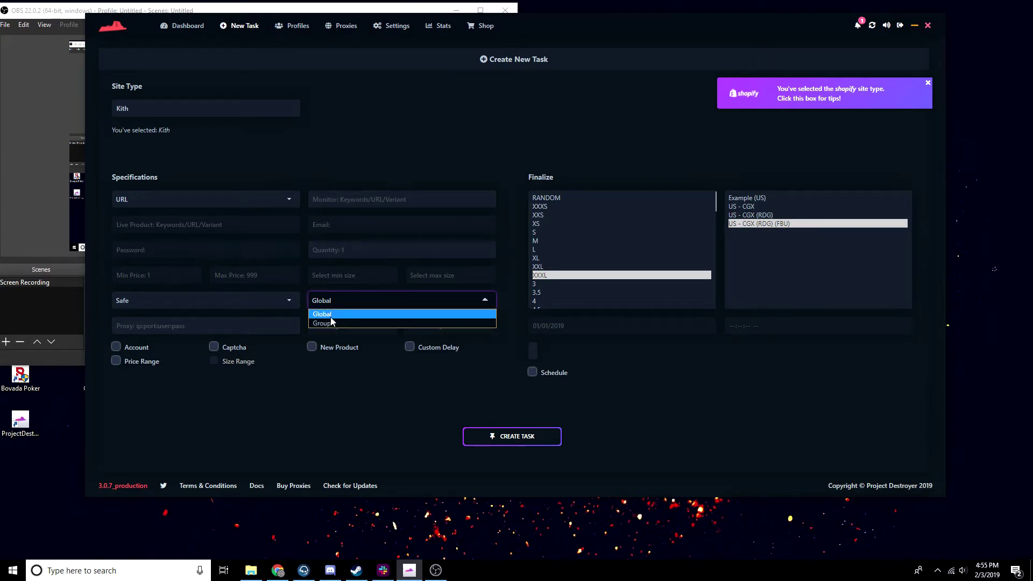
key("Escape")
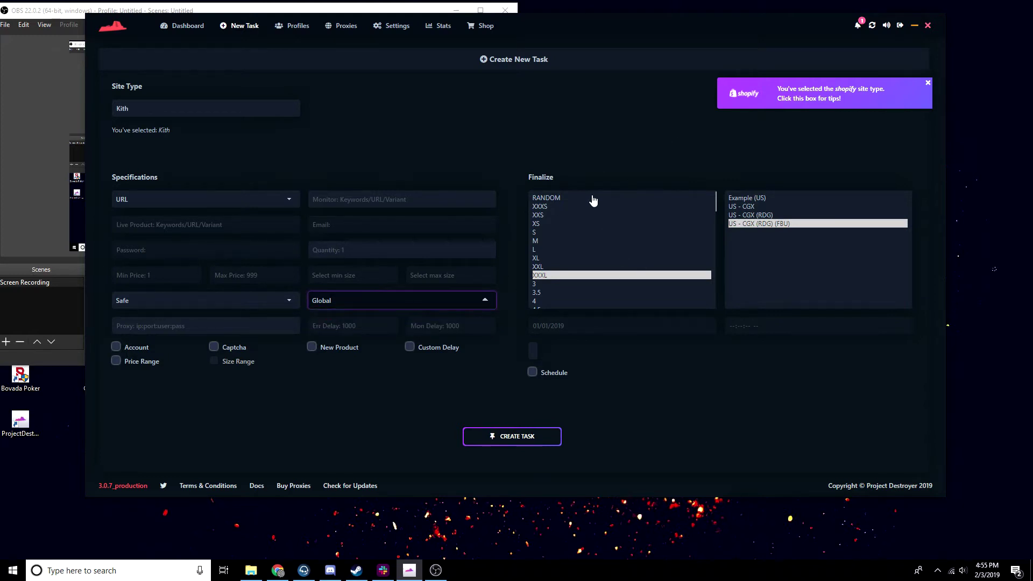
Step: Try single selections among the sizes and profiles, ending with size XXS and the profile US - CGX (RDG)
left_click(591, 241)
left_click(575, 218)
left_click(590, 257)
left_click(747, 223)
left_click(747, 215)
left_click(744, 199)
left_click(740, 213)
left_click(583, 258)
left_click(576, 215)
left_click(586, 267)
left_click(583, 224)
left_click(583, 267)
left_click(573, 215)
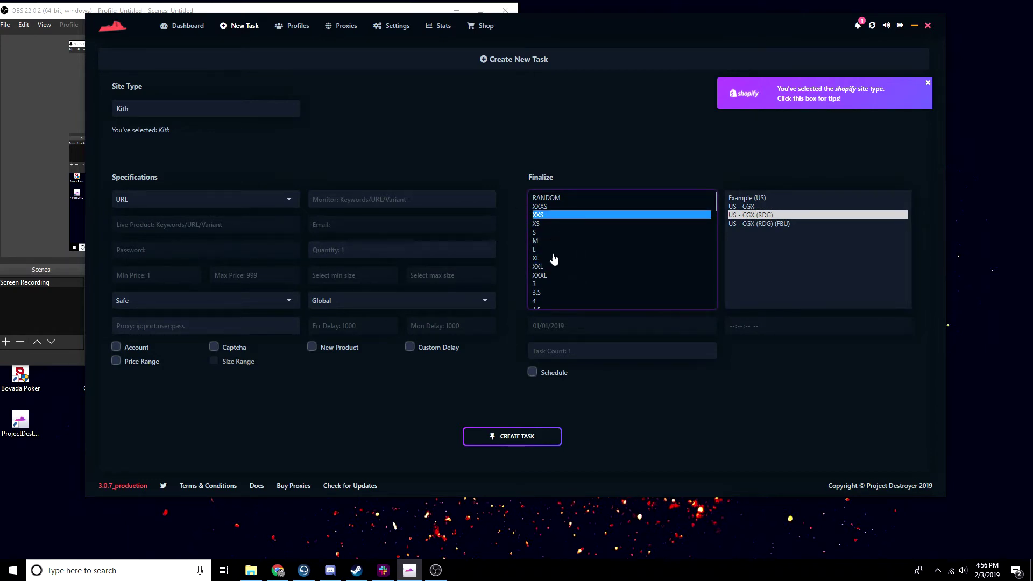
Step: Select the sizes XXS, S, M, L and XXXL together, and add the profiles US - CGX and US - CGX (RDG) (FBU)
left_click(555, 233)
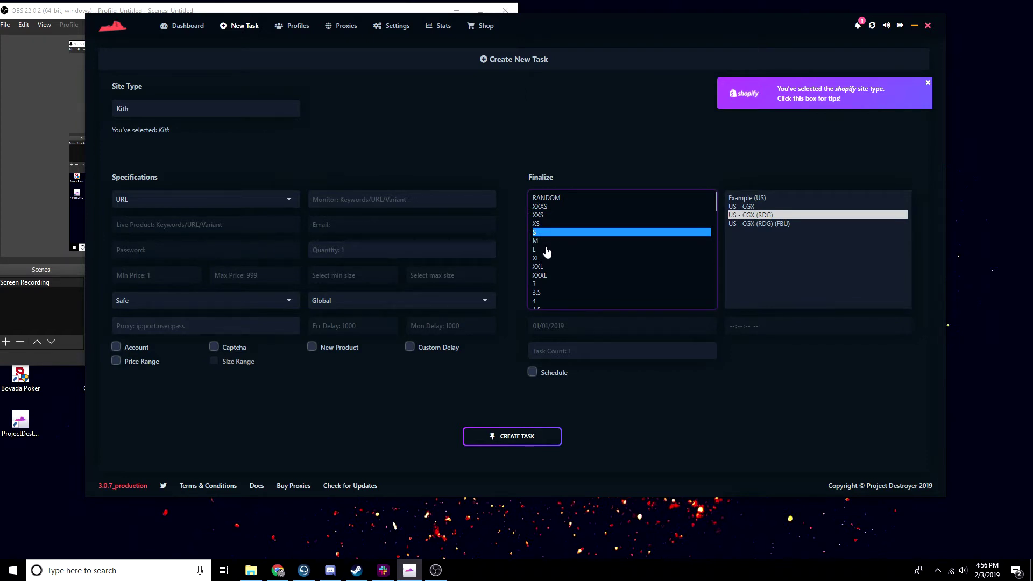
left_click(545, 249, "shift")
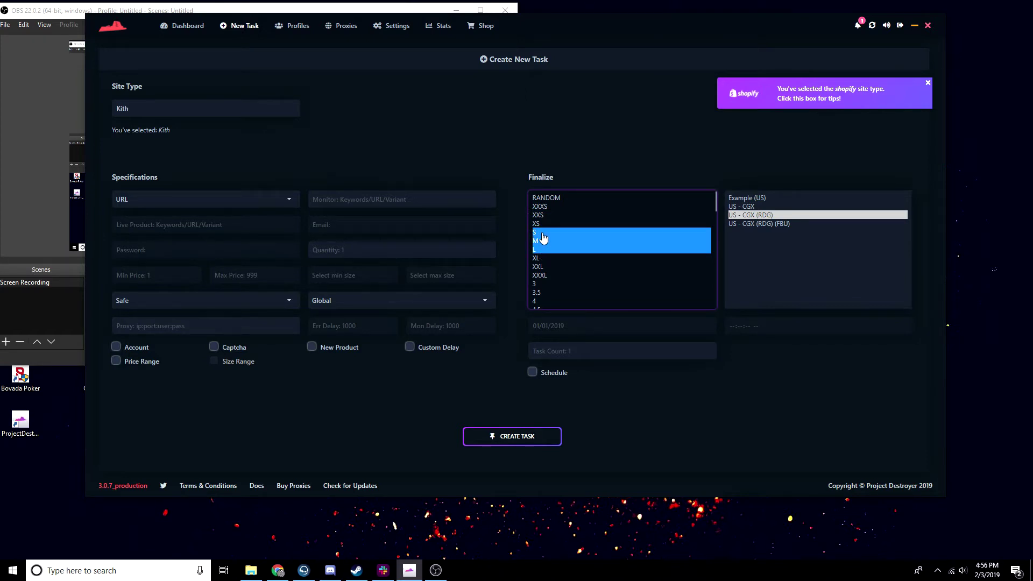
left_click(546, 234)
left_click(550, 242, "ctrl")
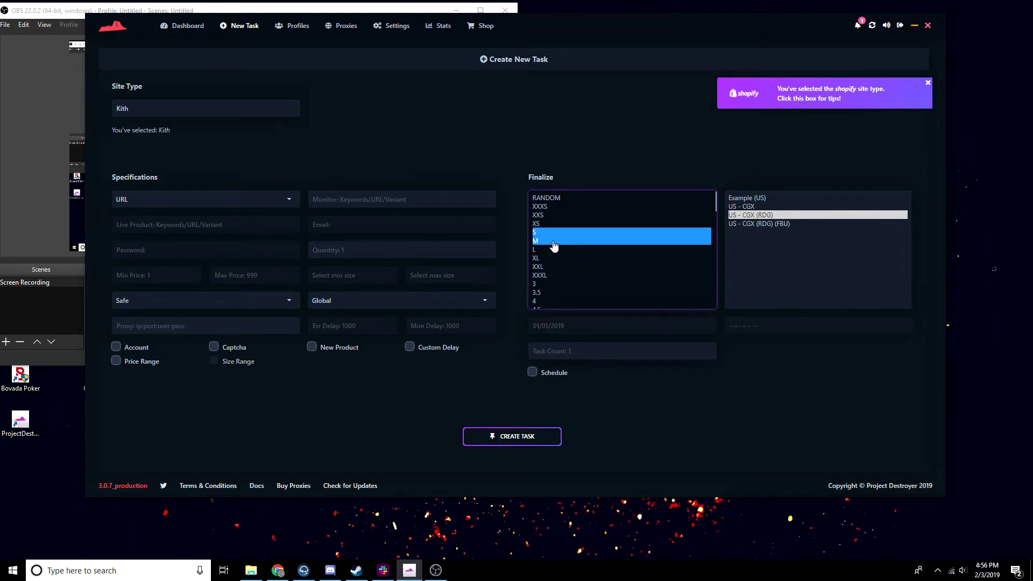
left_click(553, 251, "ctrl")
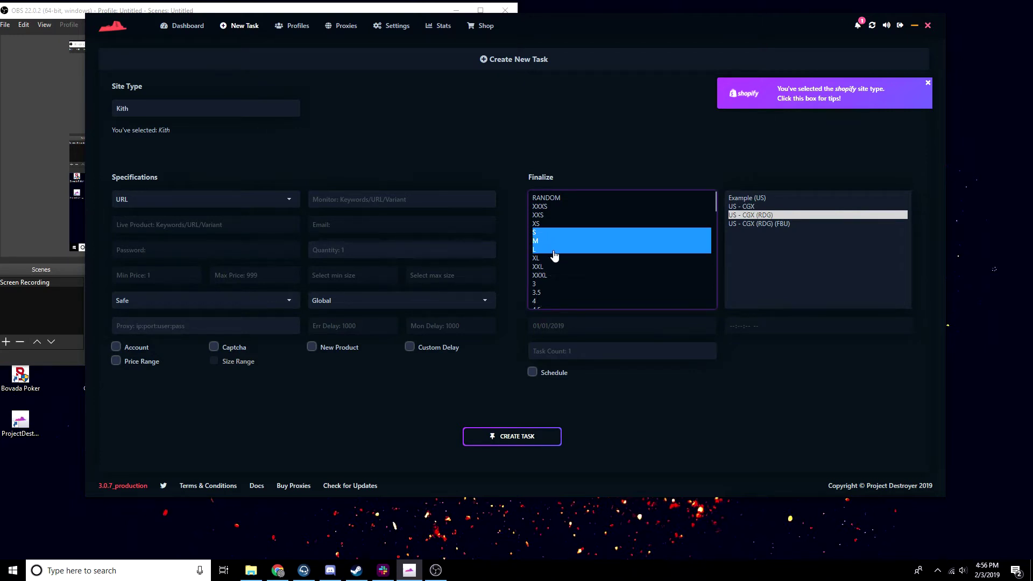
left_click(554, 275, "ctrl")
left_click(561, 215, "ctrl")
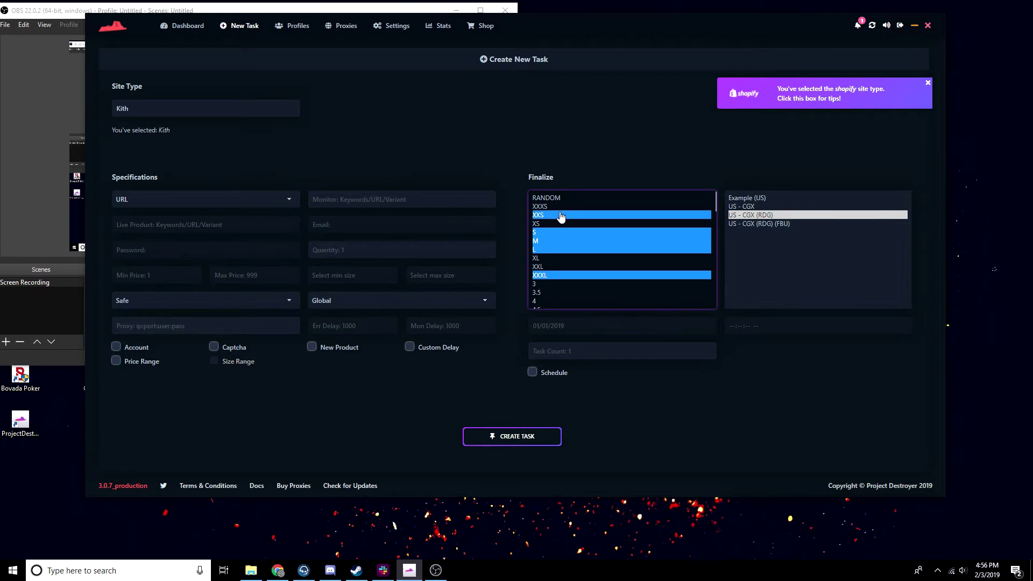
left_click(764, 223, "ctrl")
left_click(749, 206, "ctrl")
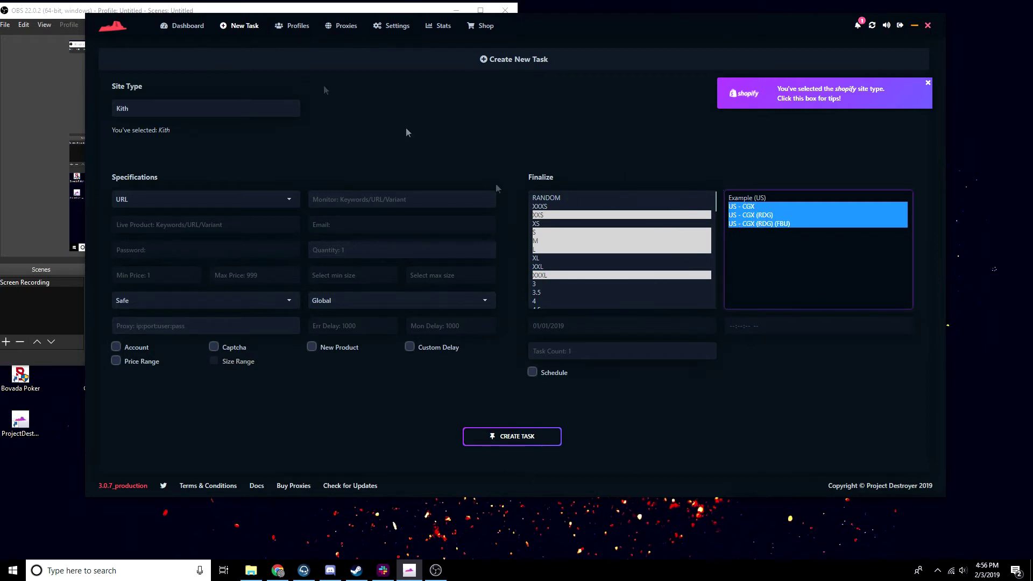
Step: Enable scheduling for the task and go through its date, time and task count entries
left_click(549, 376)
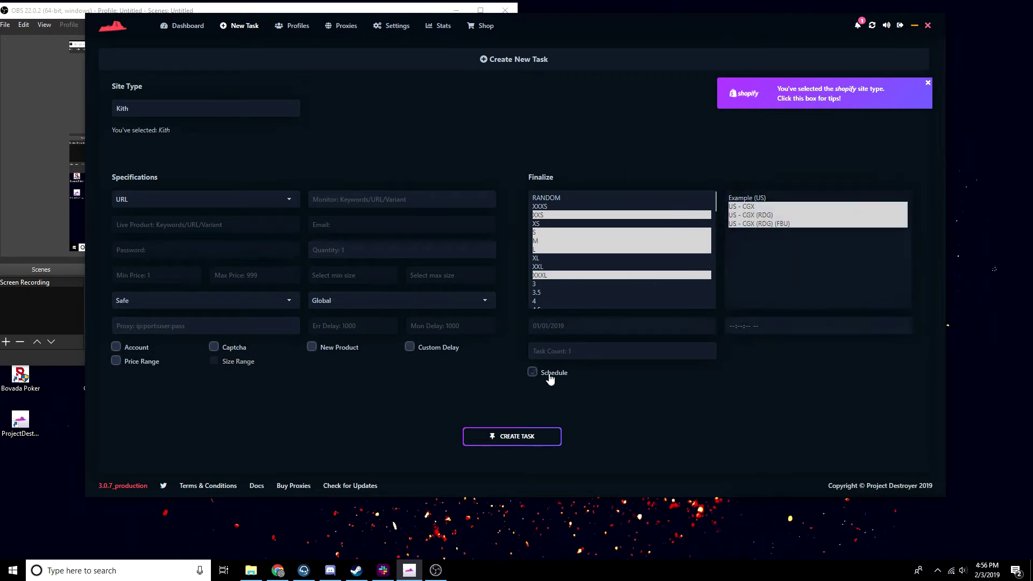
left_click(597, 326)
left_click(754, 325)
left_click(601, 351)
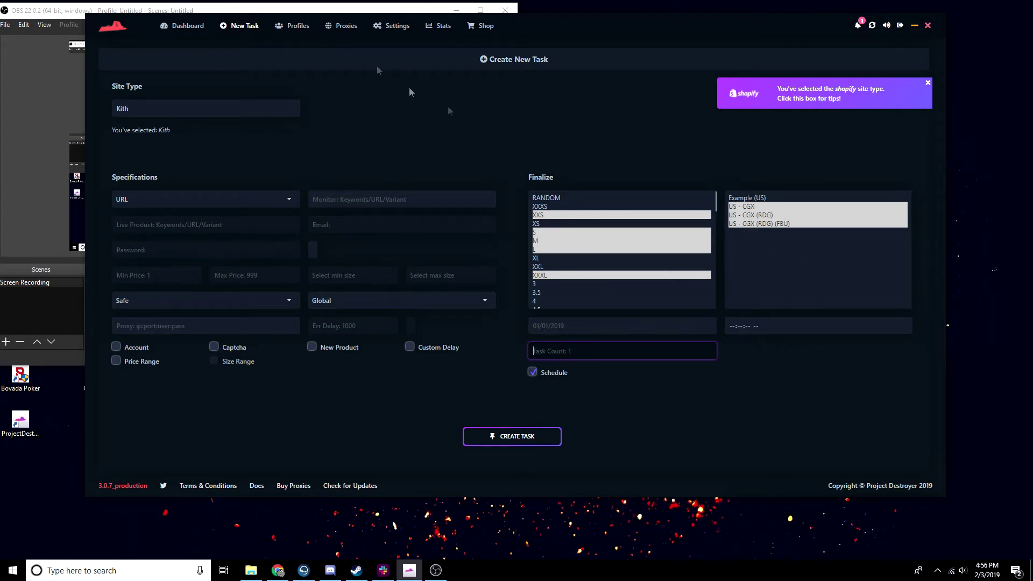
Step: Delete the saved profile US - CGX (RDG) (FBU)
left_click(288, 28)
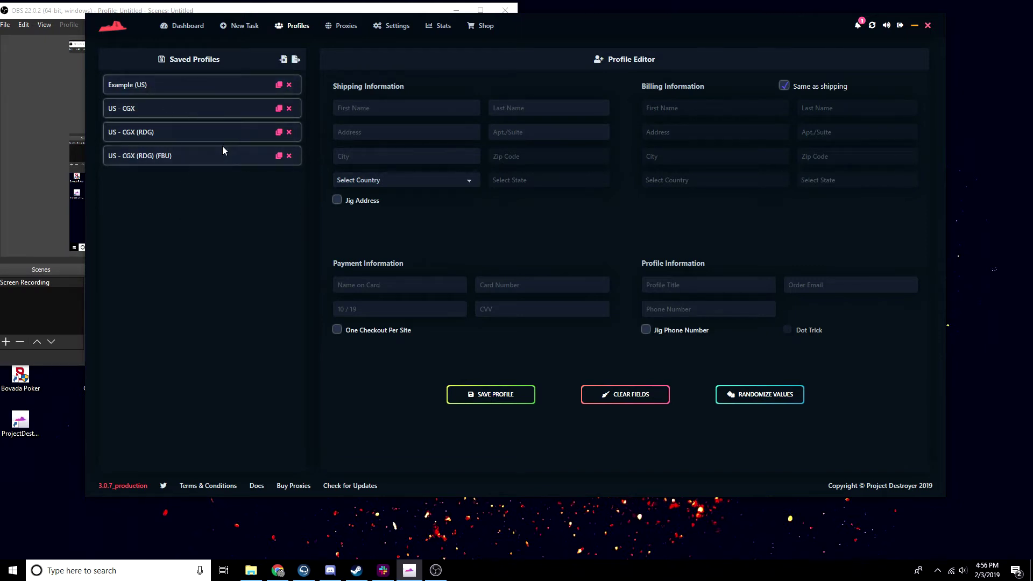
left_click(289, 157)
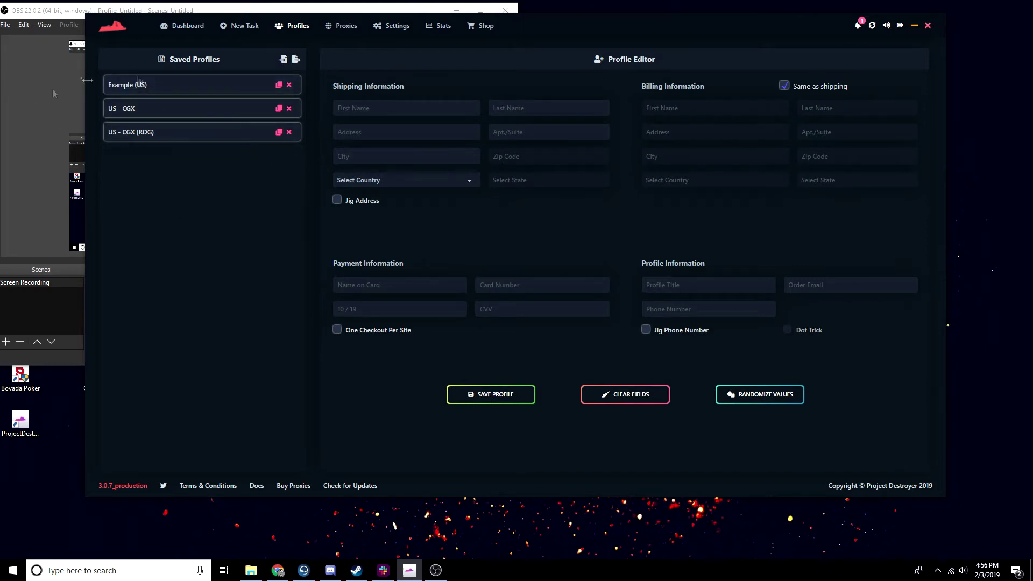
Step: Duplicate the saved profile US - CGX (RDG), load the copy in the editor and delete that copy
left_click(279, 132)
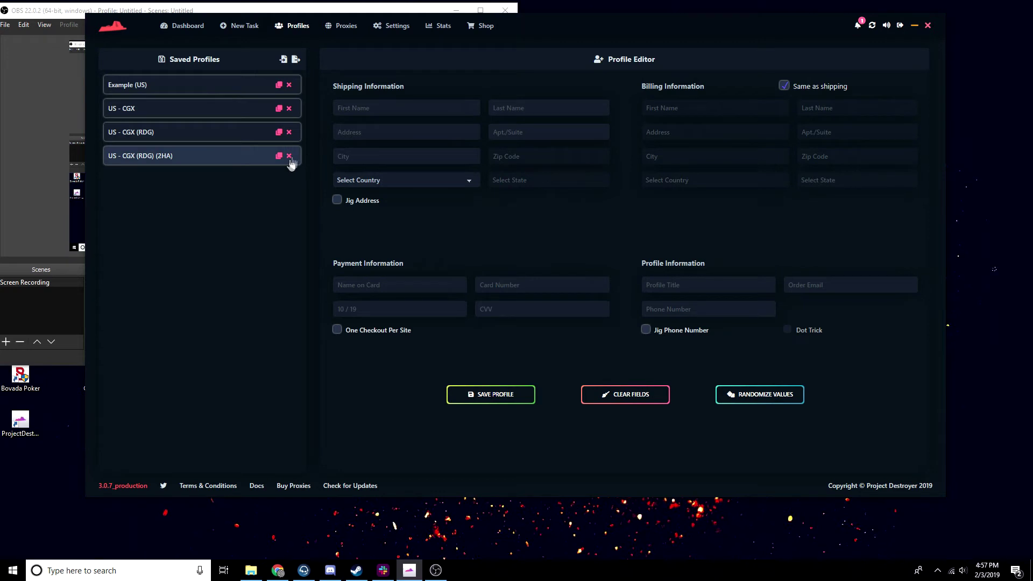
left_click(204, 156)
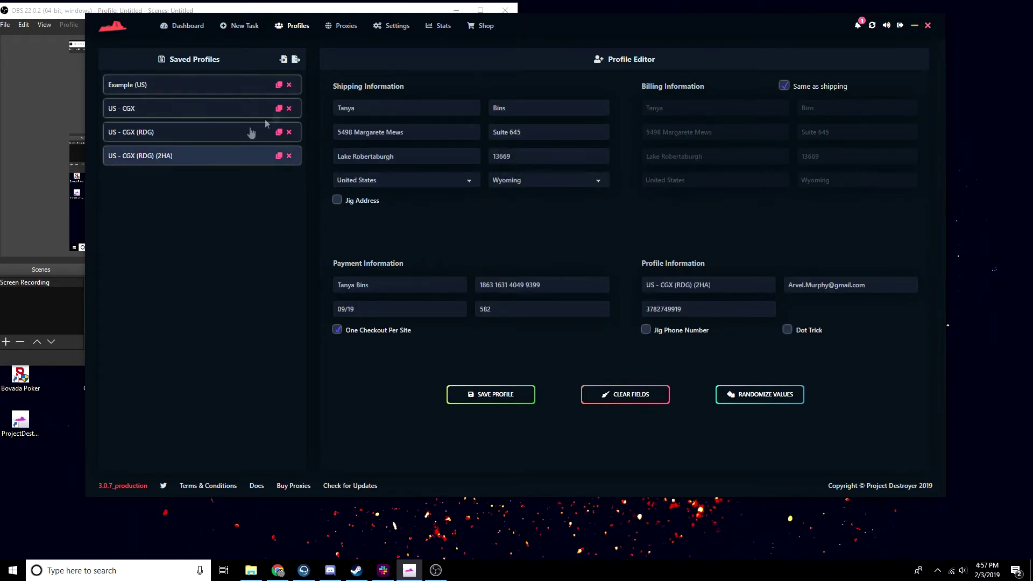
left_click(289, 156)
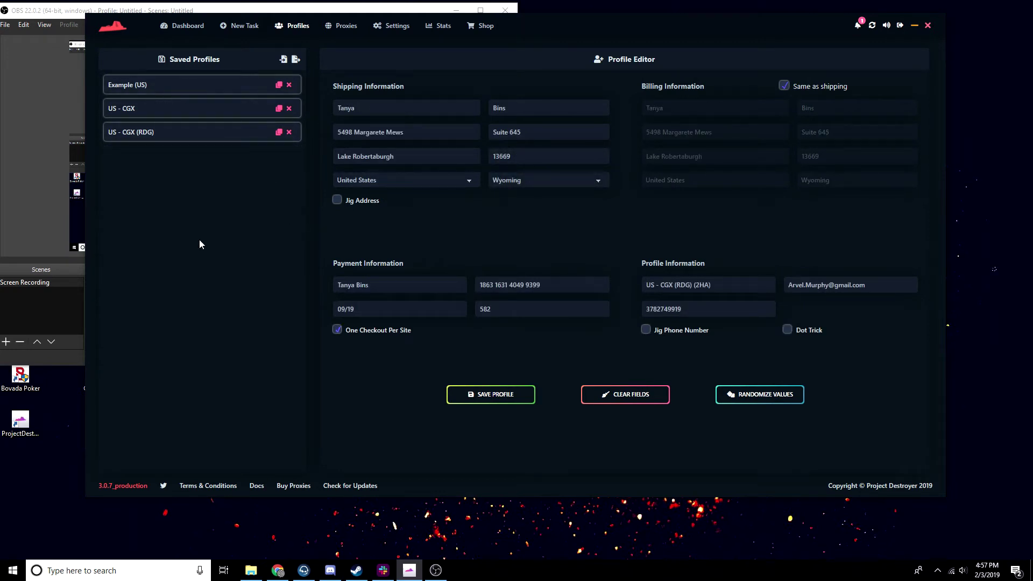
Step: Clear the profile editor, fill it with randomized values and save them as a new profile
left_click(624, 394)
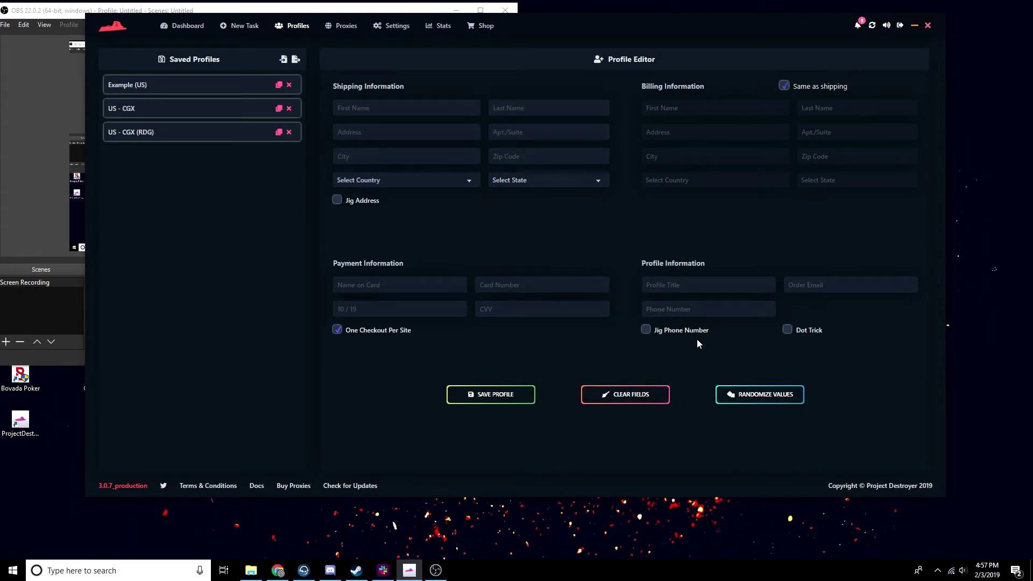
left_click(770, 397)
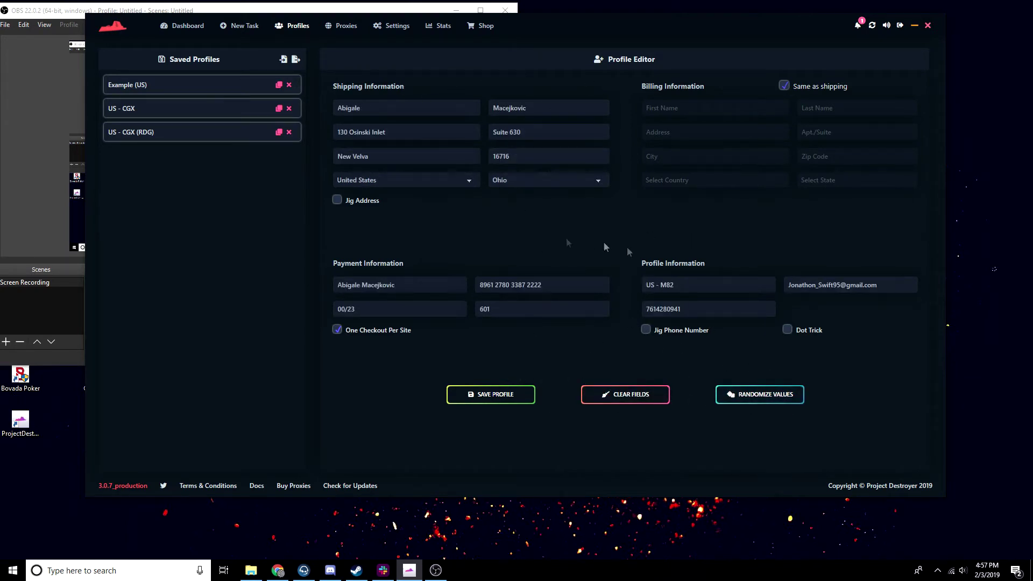
left_click(505, 400)
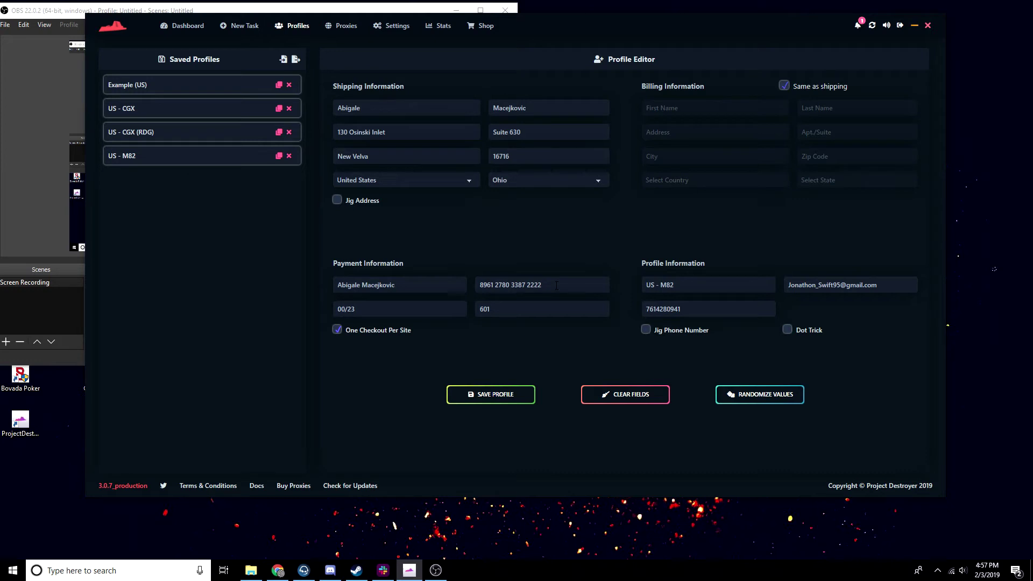
Step: Replace the last three digits of the new profile's card number and save the profile
left_click_drag(557, 286, 531, 286)
type("555")
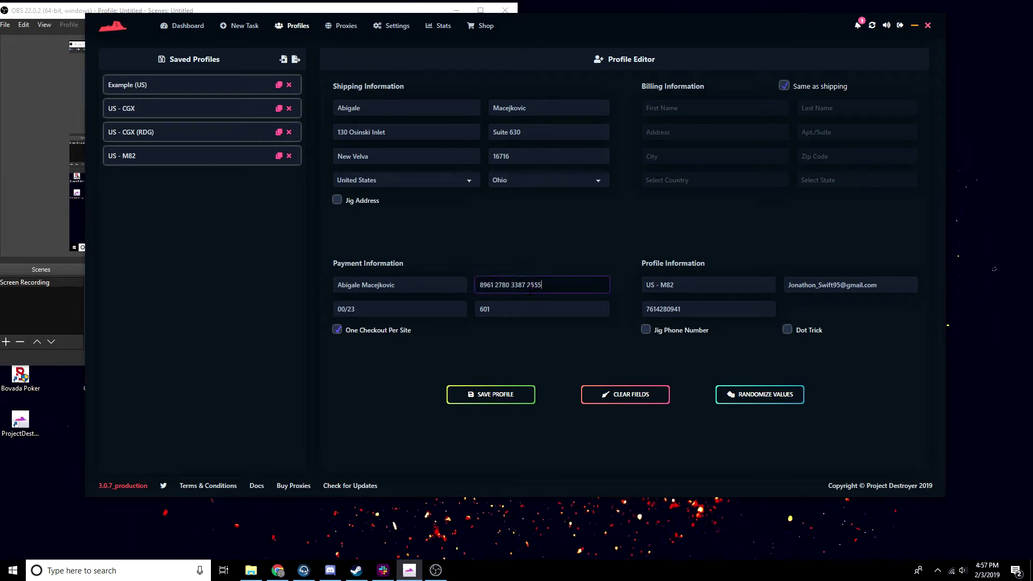
left_click(497, 398)
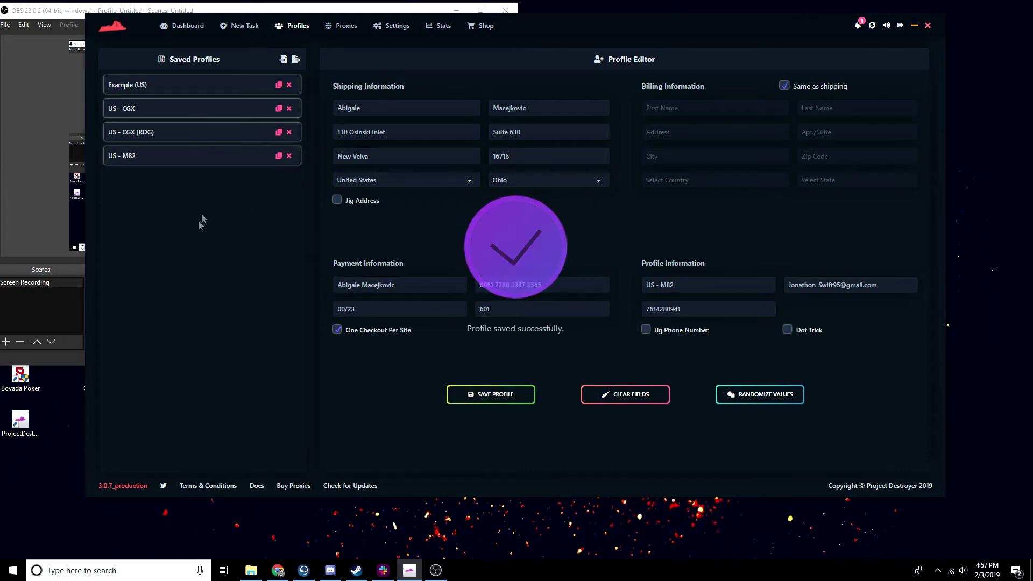
Step: Select the card number in the profile editor, deselect it and clear all the editor's fields
triple_click(557, 286)
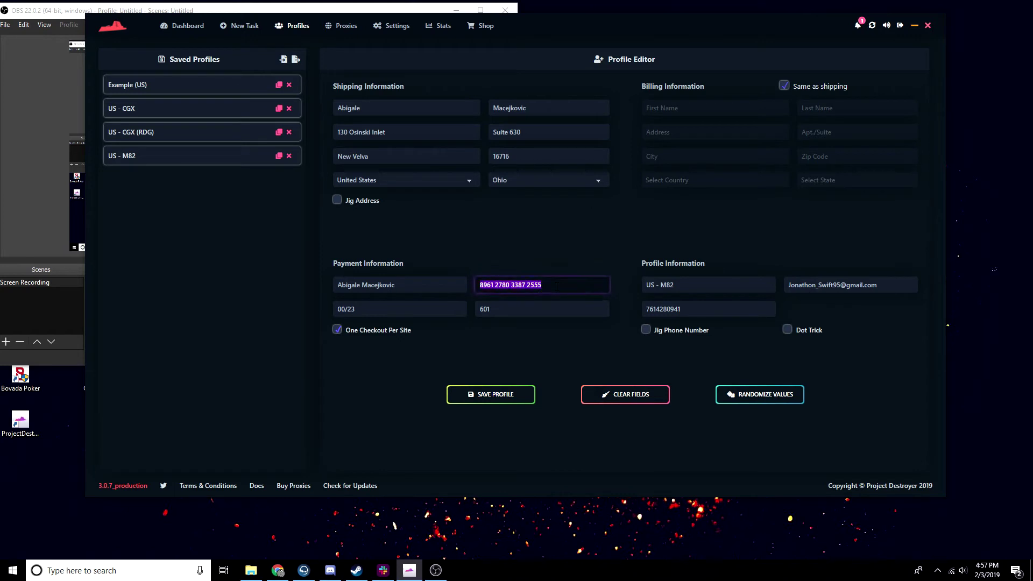
left_click(592, 369)
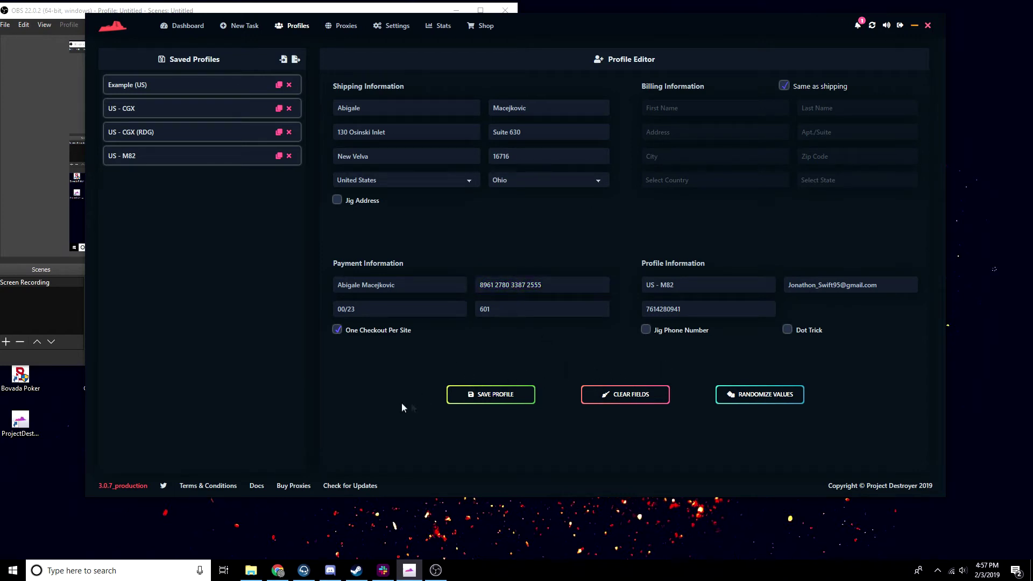
left_click(609, 397)
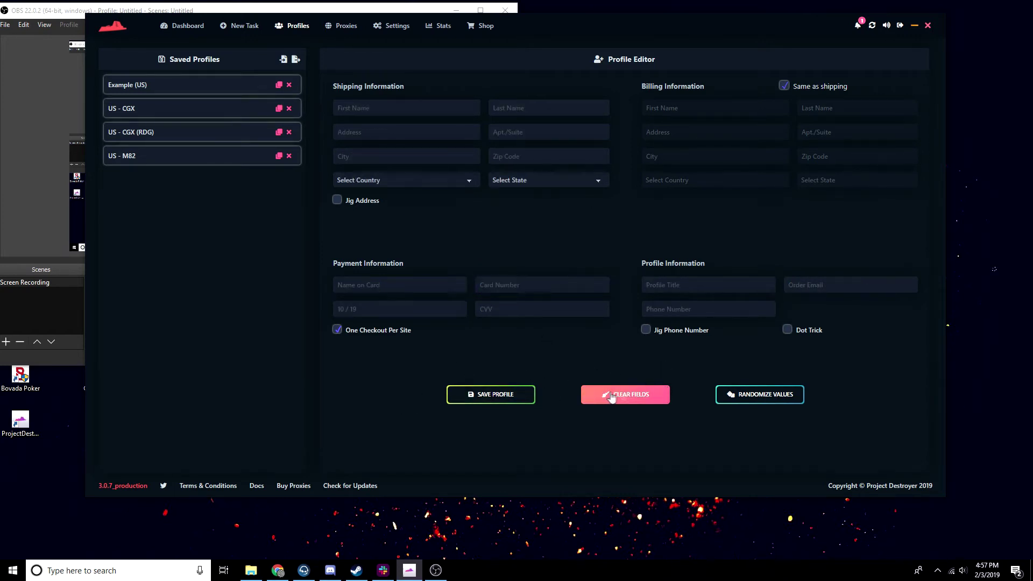
Step: Fill the empty profile editor with randomized values and go to the proxy management page
left_click(773, 400)
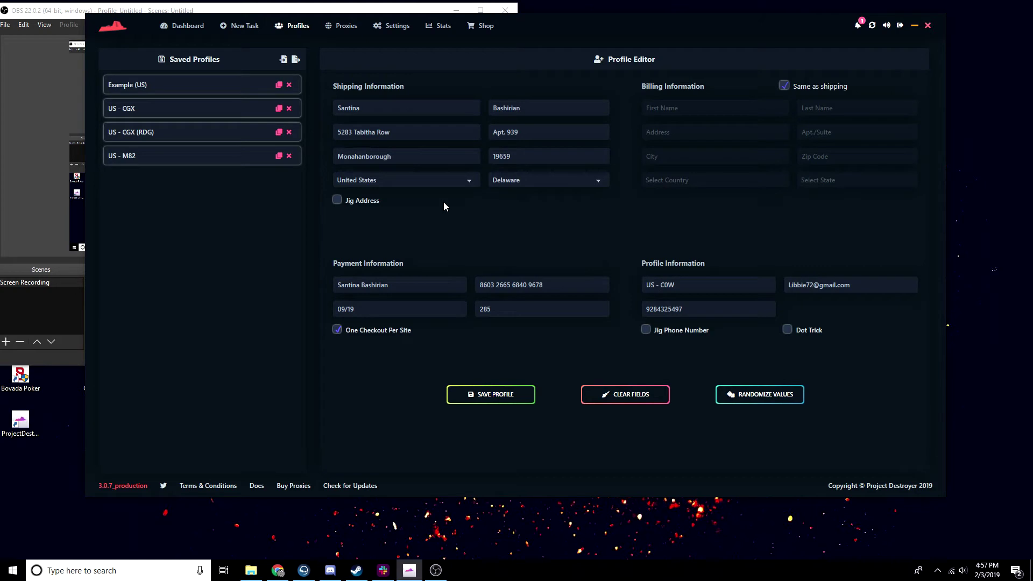
left_click(334, 30)
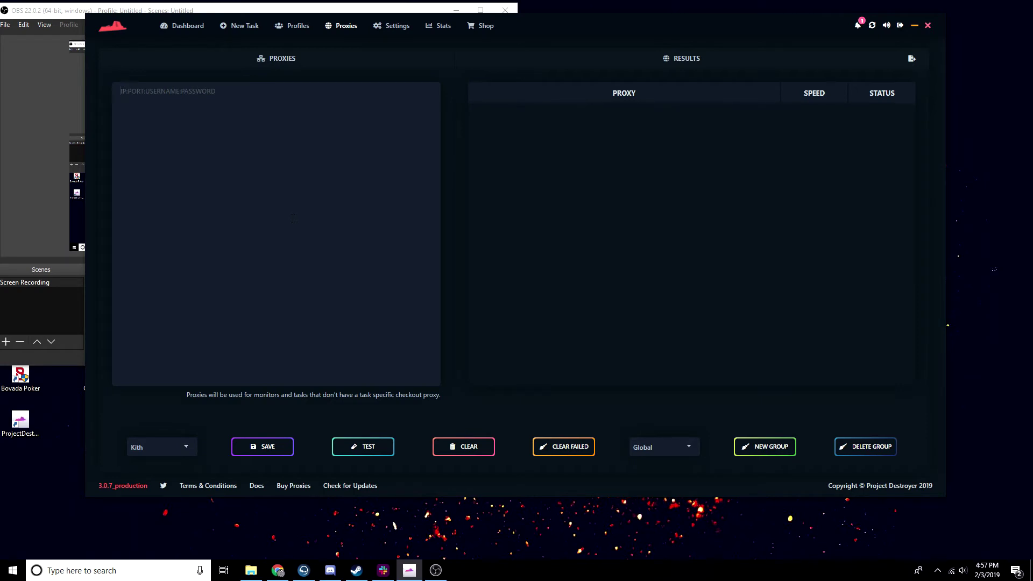
Step: Create a new proxy group named 11 containing the sample lines 111, 111, 11 and 11
left_click(751, 450)
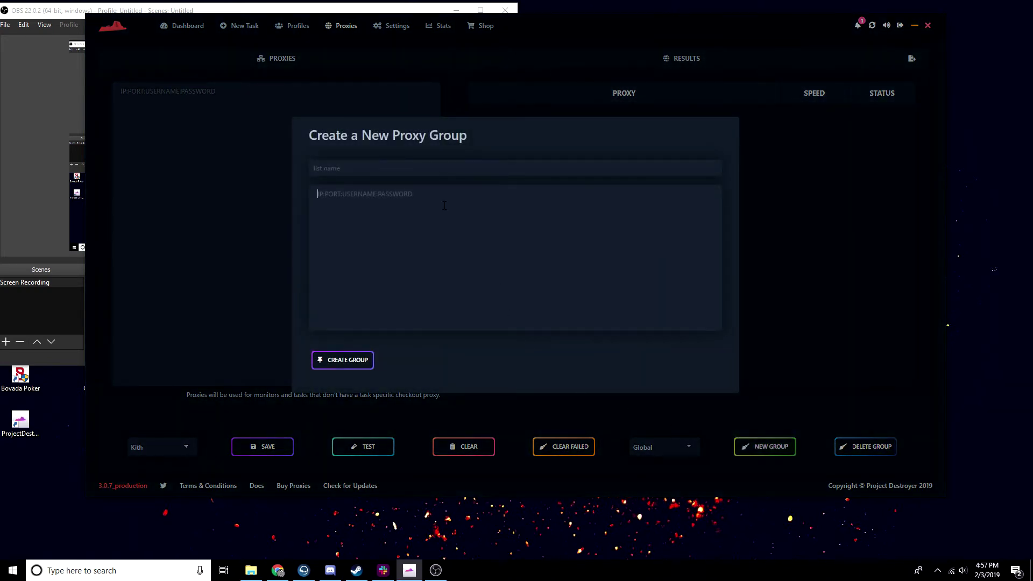
type("111")
key("shift+Tab")
type("1")
left_click(342, 360)
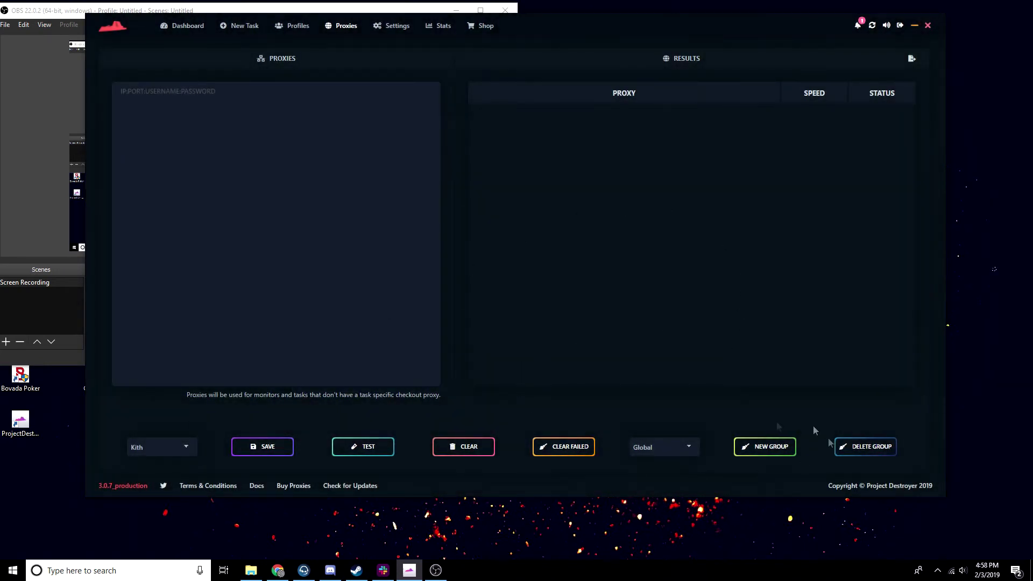
Step: Load proxy group 11 and check the list of available proxy groups
left_click(653, 447)
left_click(642, 477)
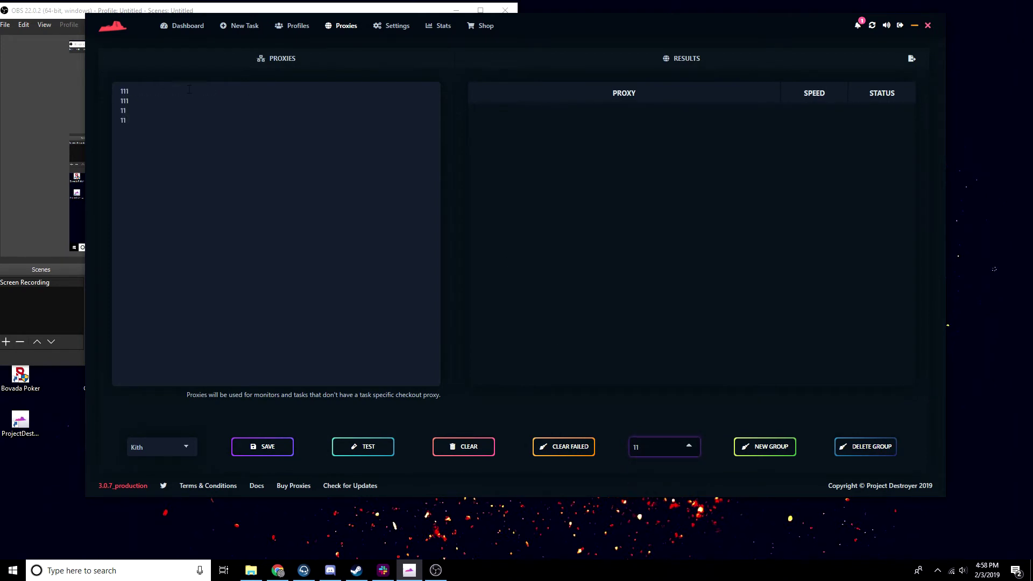
left_click(665, 444)
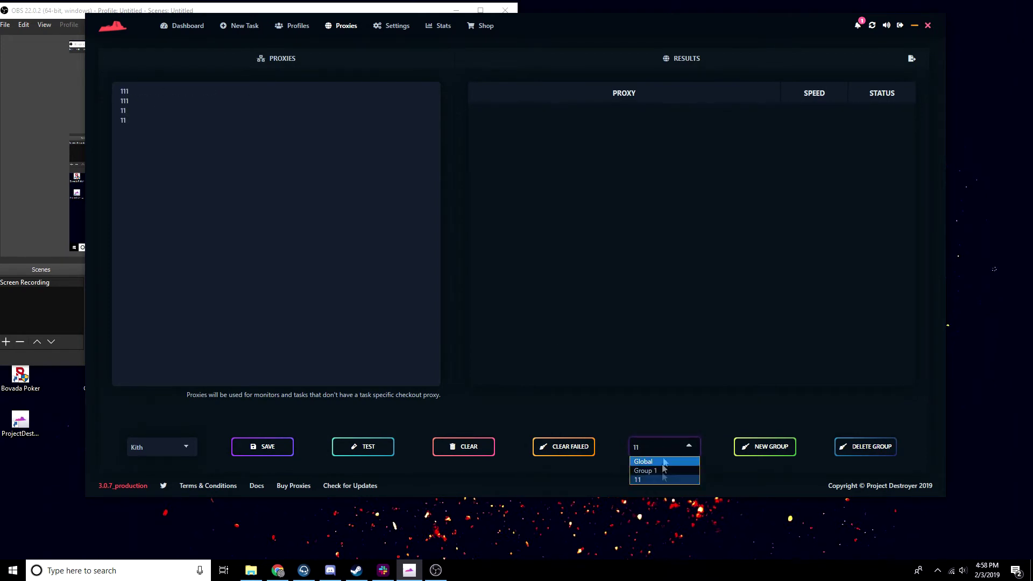
left_click(662, 403)
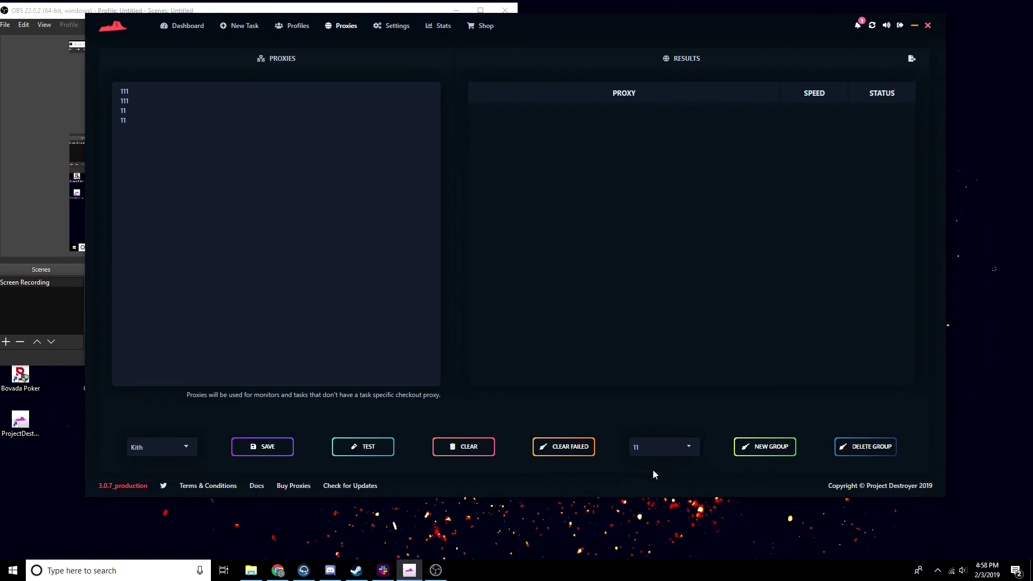
left_click(658, 451)
left_click(636, 480)
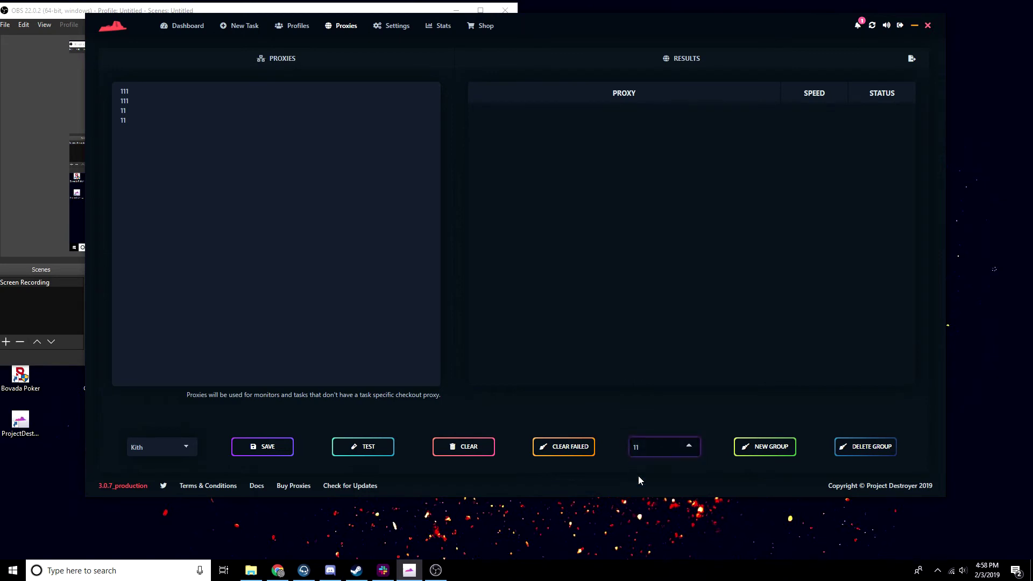
Step: Look through the sites available for proxy testing and switch the proxy group back to Global
left_click(182, 449)
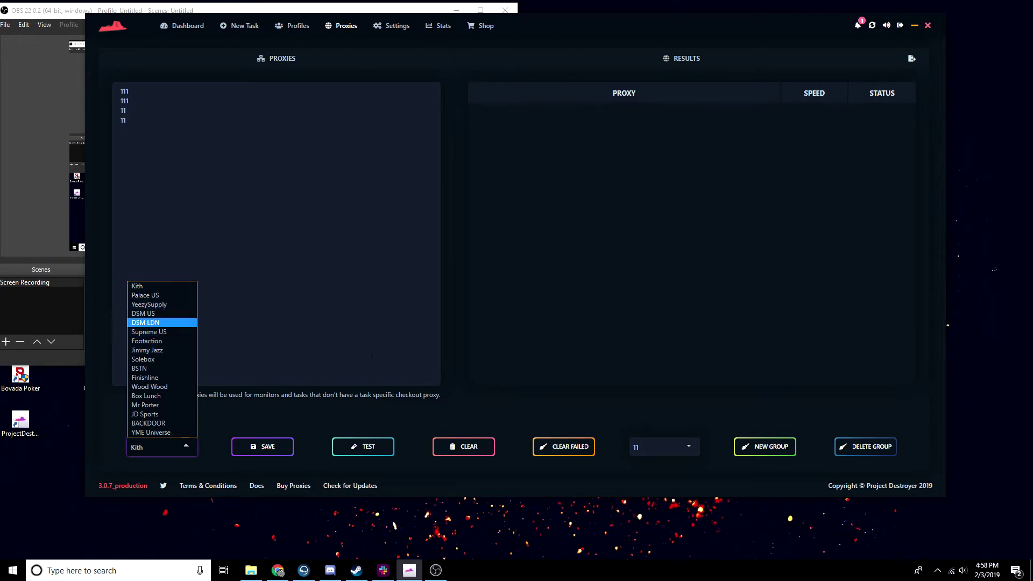
left_click(370, 427)
left_click(661, 447)
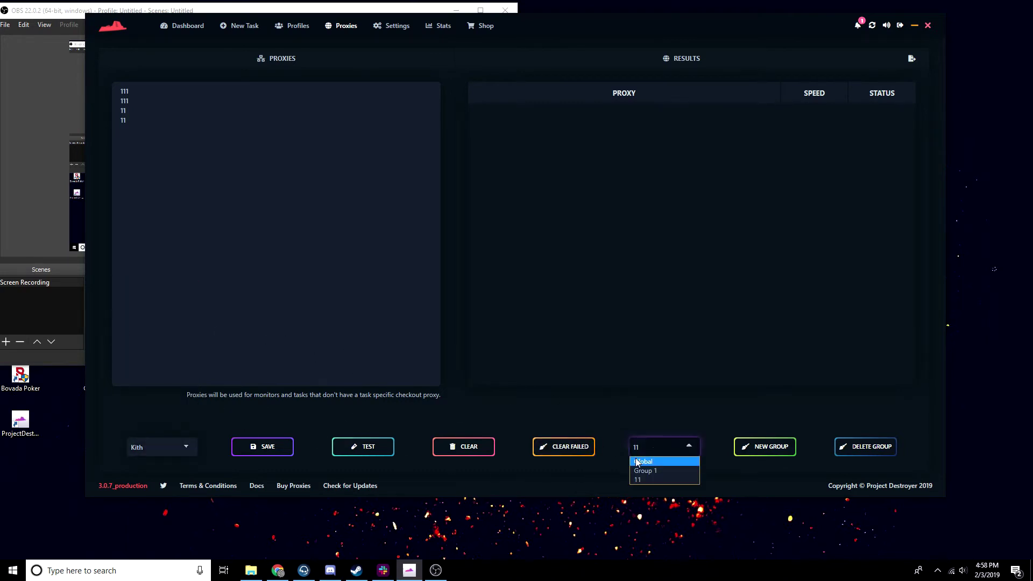
left_click(638, 471)
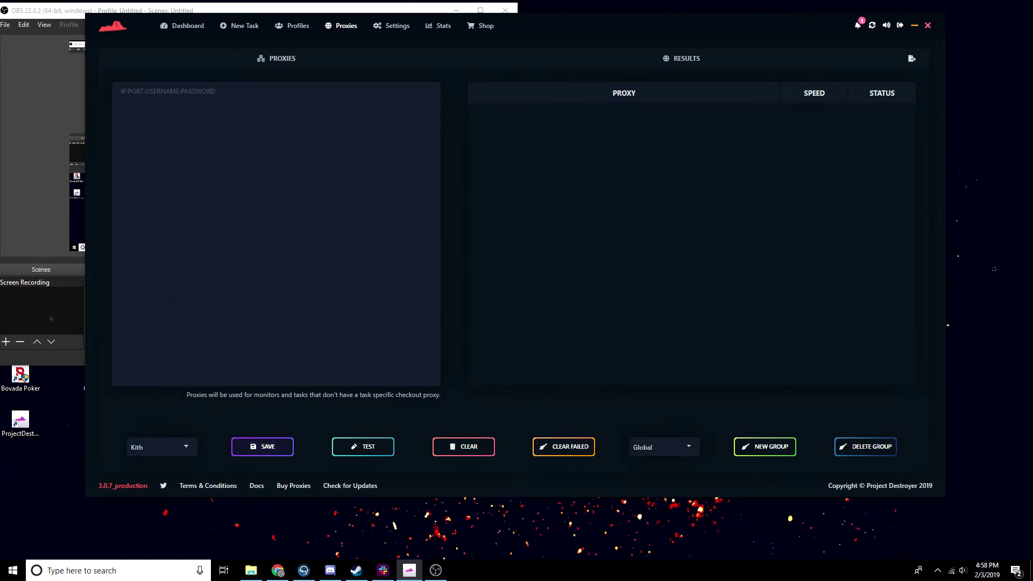
Step: Set the default theme to Main in the general settings and save the settings
left_click(392, 25)
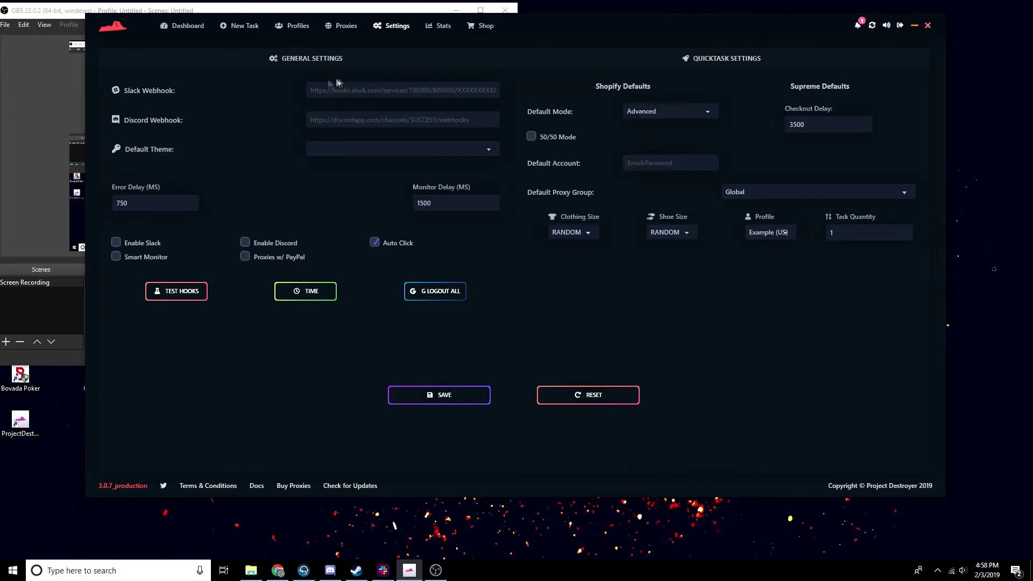
left_click(407, 149)
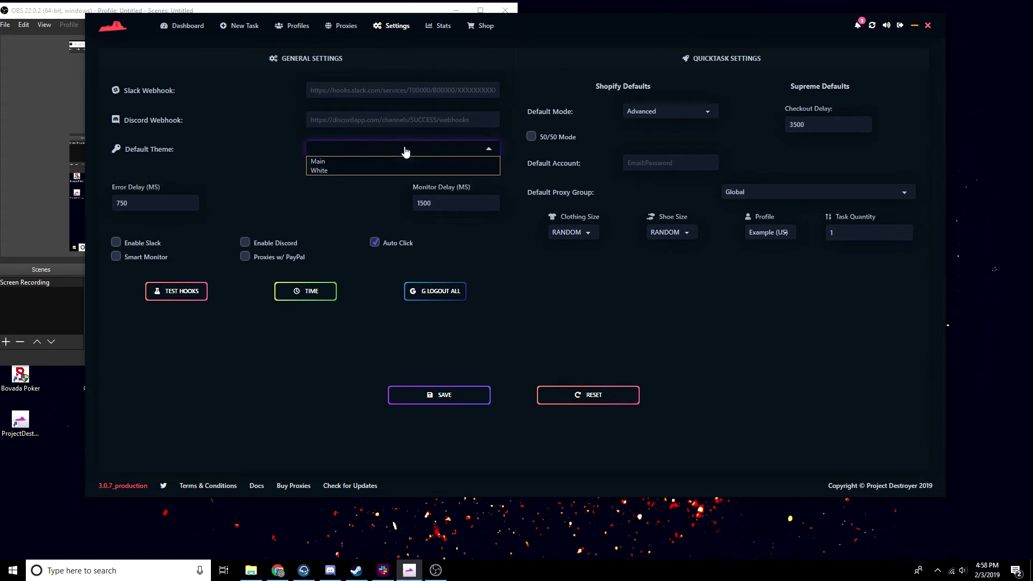
left_click(337, 161)
left_click(437, 396)
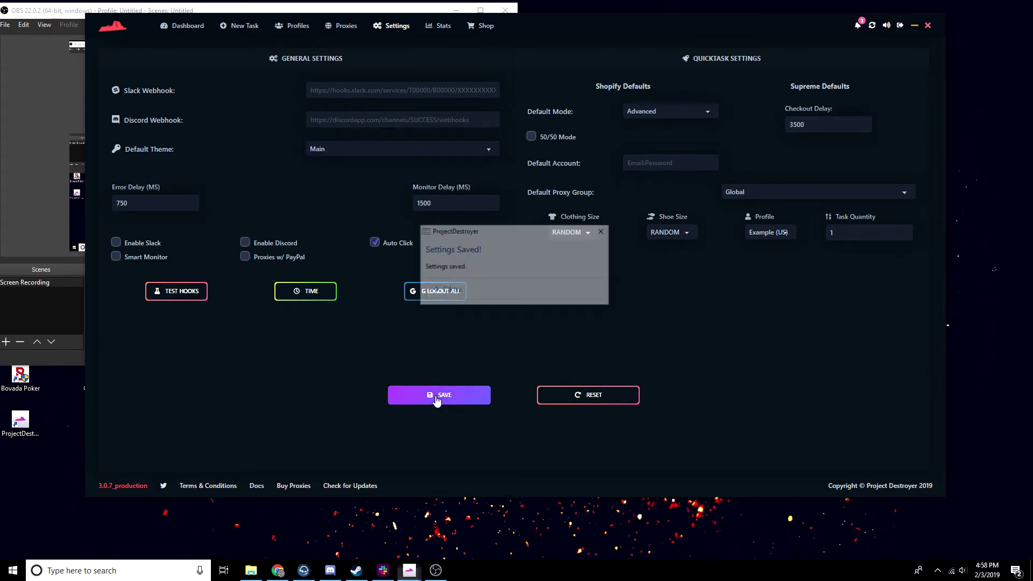
left_click(473, 295)
Step: Examine the error and monitor delays, the default Shopify mode and the default proxy group choices
left_click(140, 199)
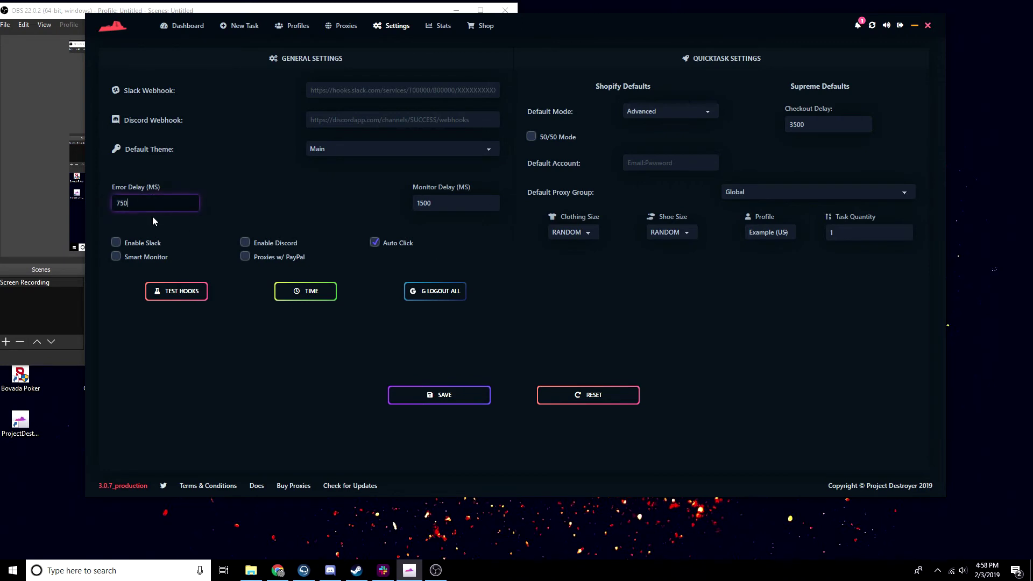
double_click(441, 200)
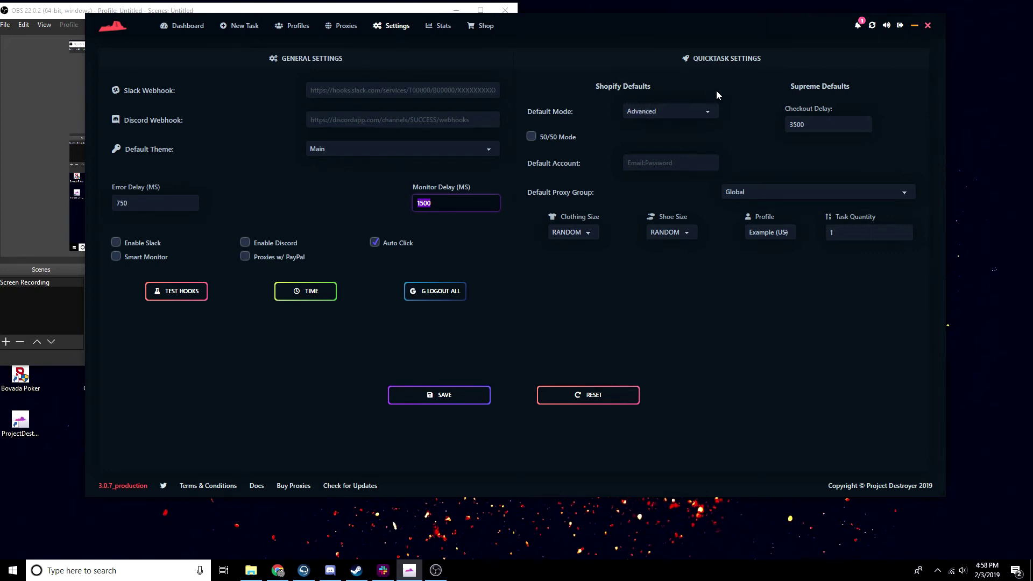
left_click(680, 115)
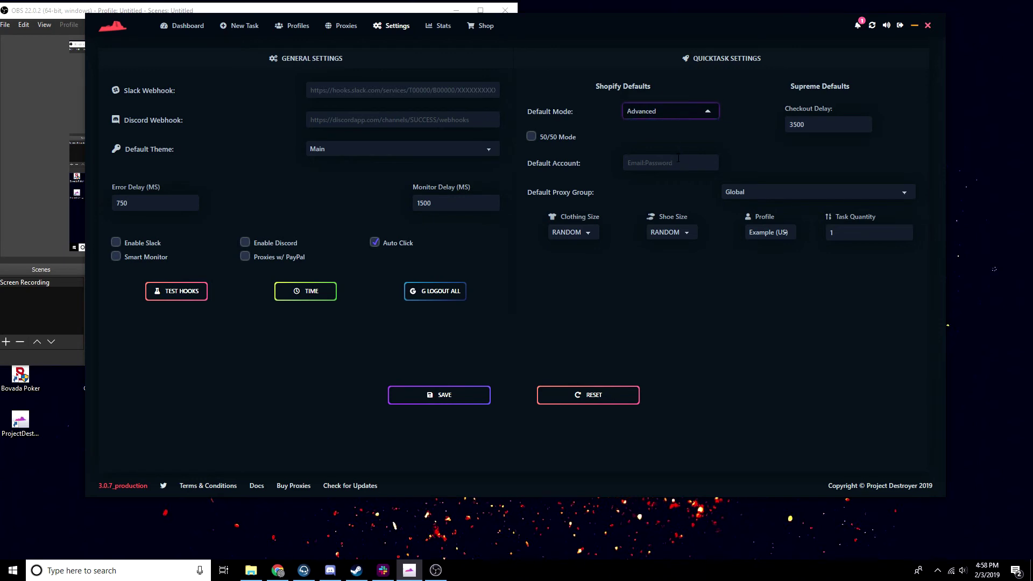
left_click(779, 193)
left_click(780, 194)
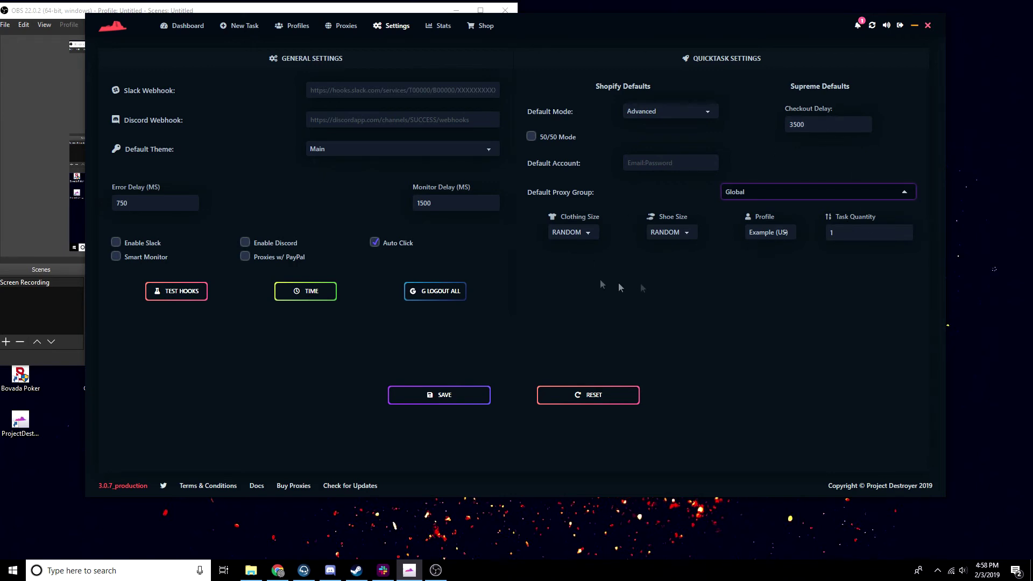
left_click(671, 299)
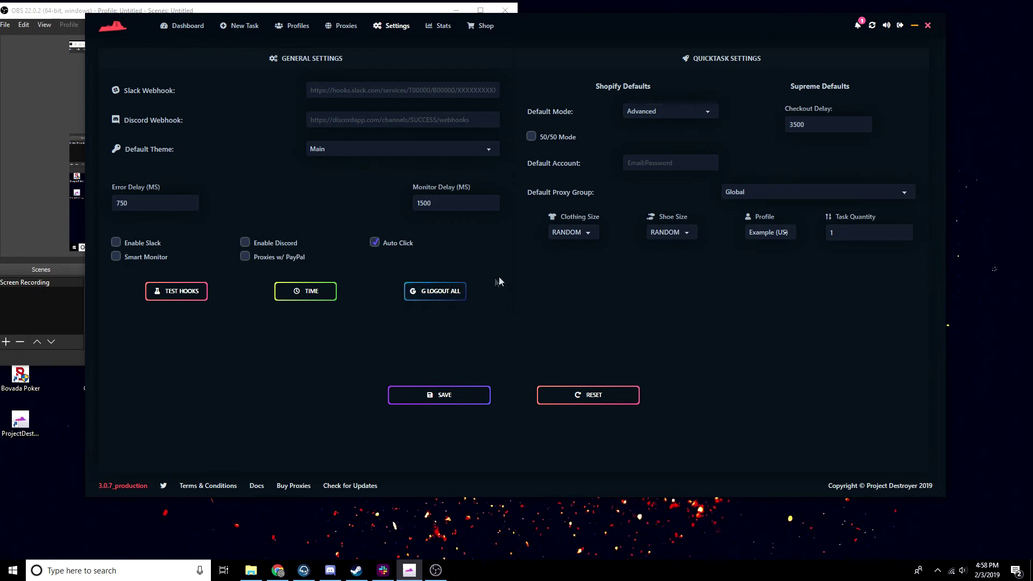
Step: Run G Logout All, acknowledge its message and reset the settings
left_click(872, 26)
left_click(434, 293)
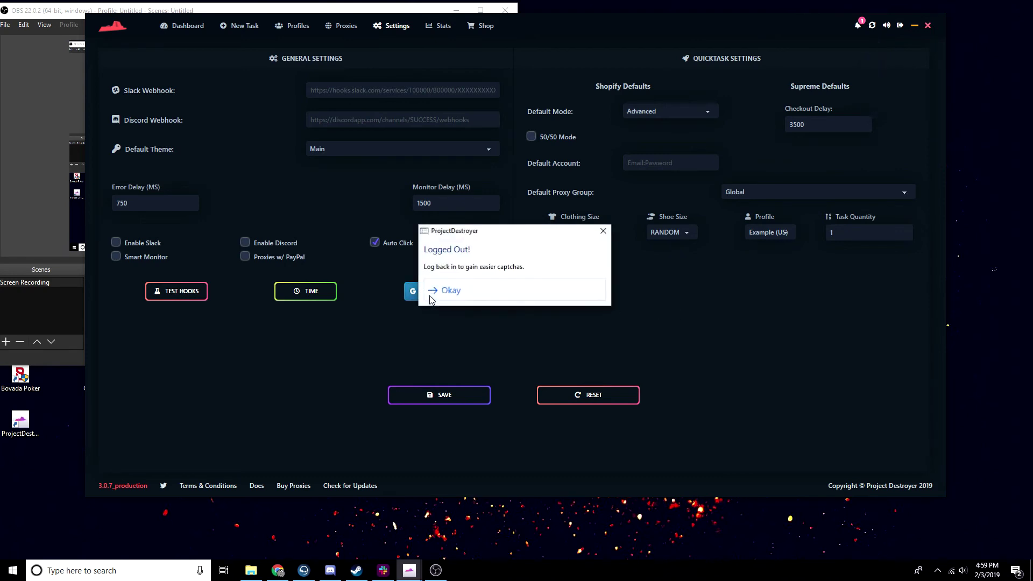
left_click(451, 291)
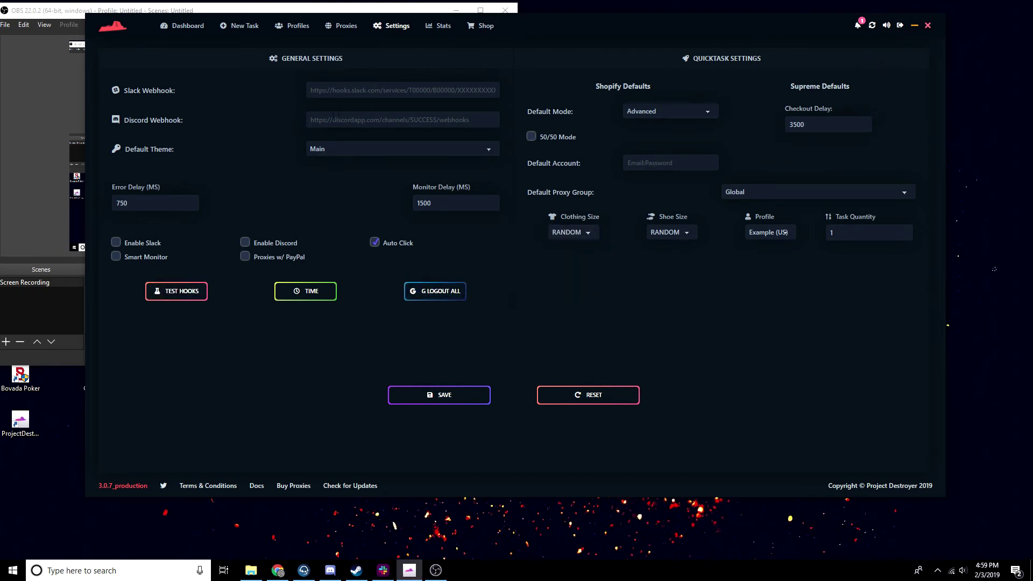
left_click(585, 405)
left_click(491, 296)
Step: Examine the checkout statistics for different periods with their checkouts and achievements lists, and open the shop
left_click(440, 26)
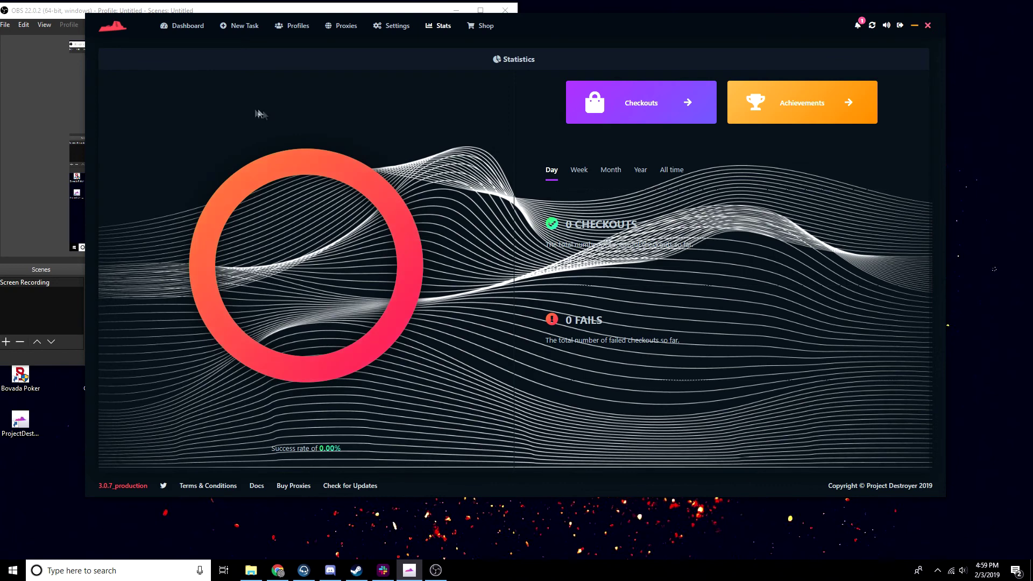
left_click(580, 171)
left_click(611, 169)
left_click(579, 169)
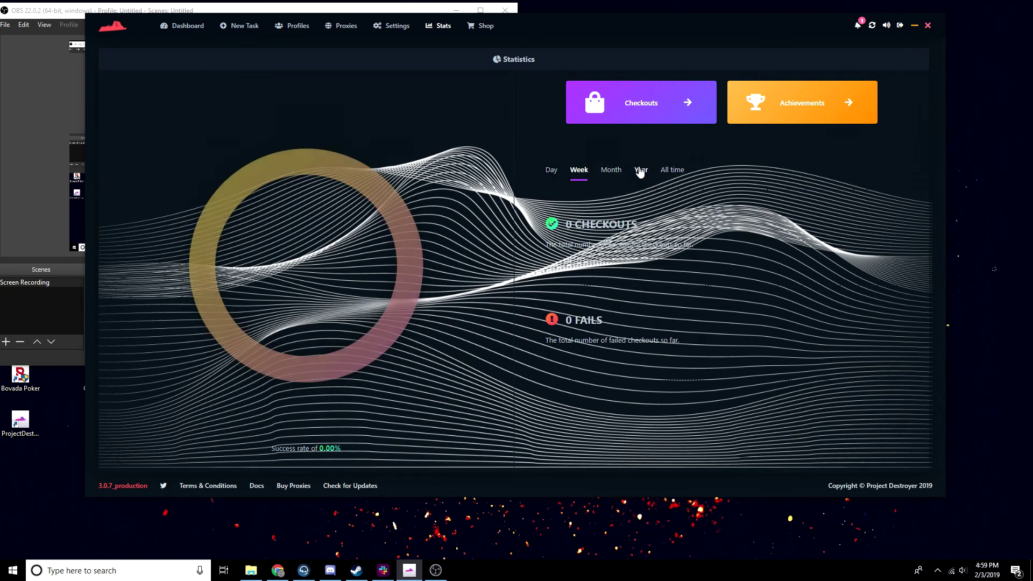
left_click(700, 116)
left_click(919, 182)
left_click(828, 119)
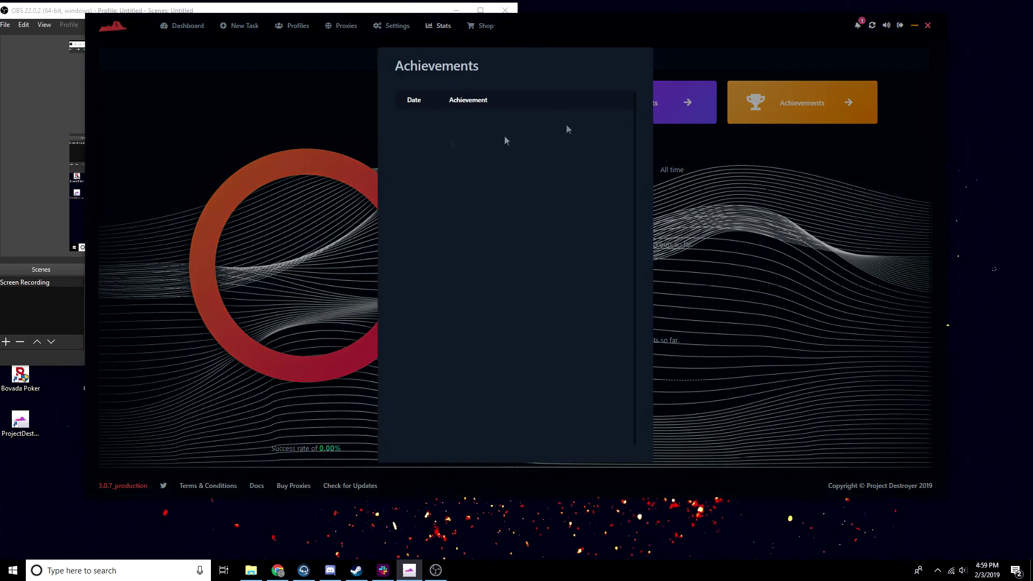
left_click(760, 254)
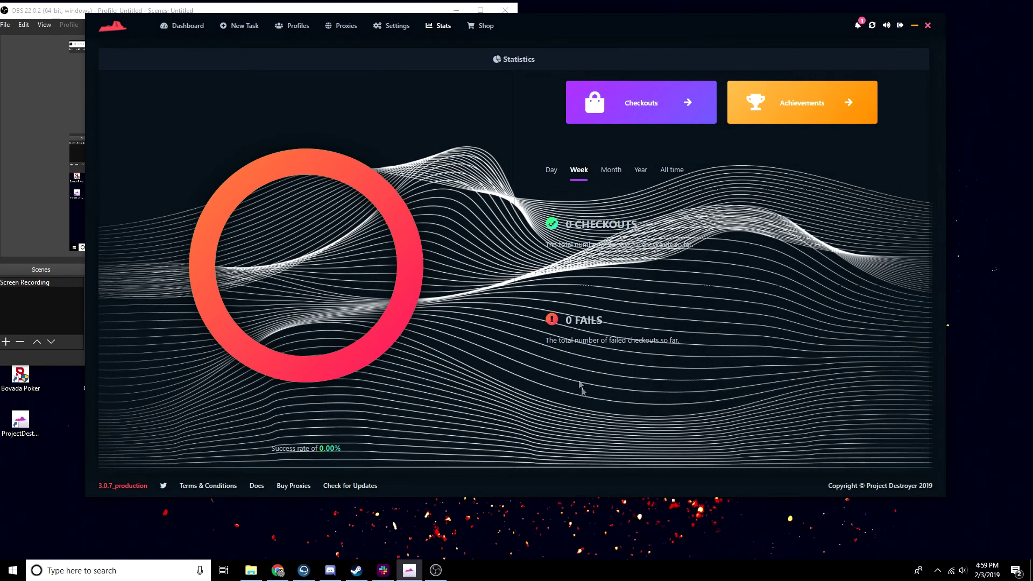
left_click(550, 171)
left_click(483, 26)
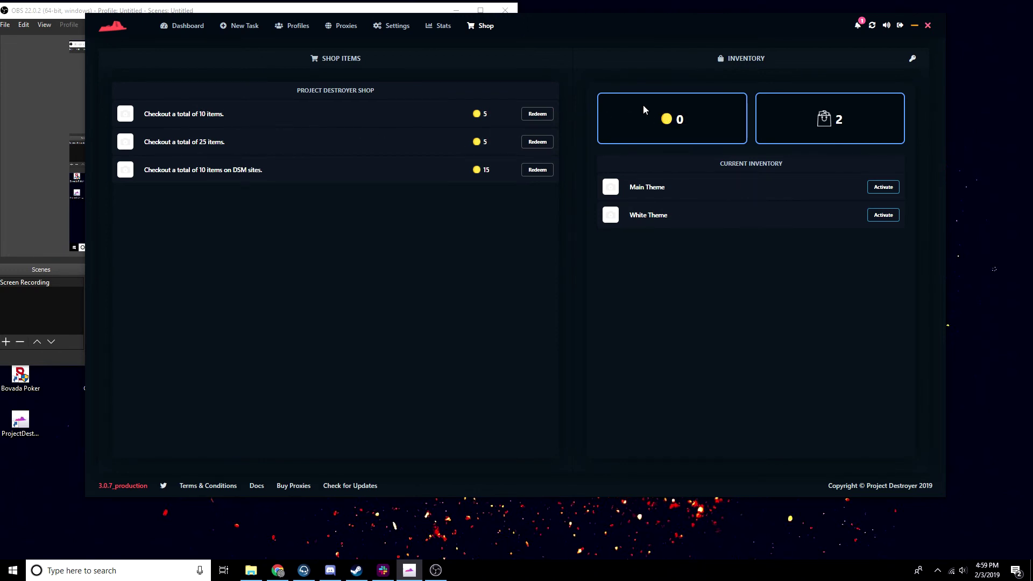
Step: Enter 123123 as the monitor URL, turn off scheduling and create the Kith tasks for the preselected sizes and profiles
left_click(168, 28)
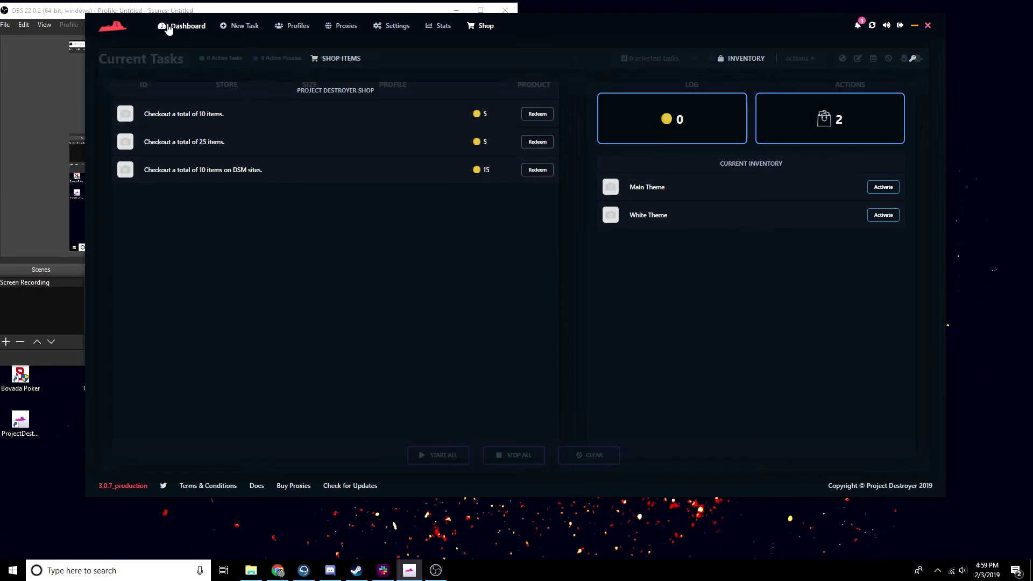
left_click(241, 27)
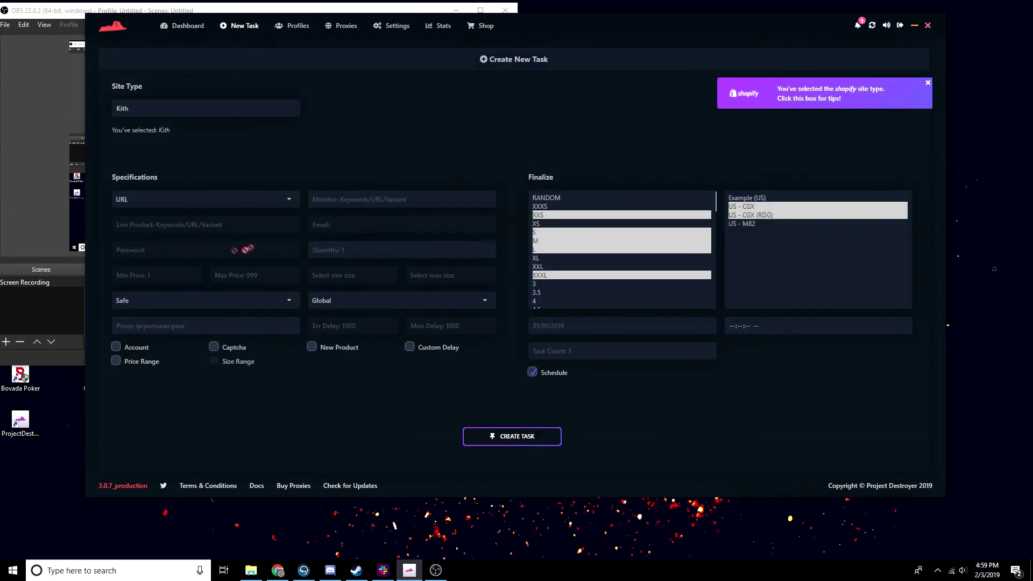
left_click(366, 200)
type("123123")
left_click(194, 311)
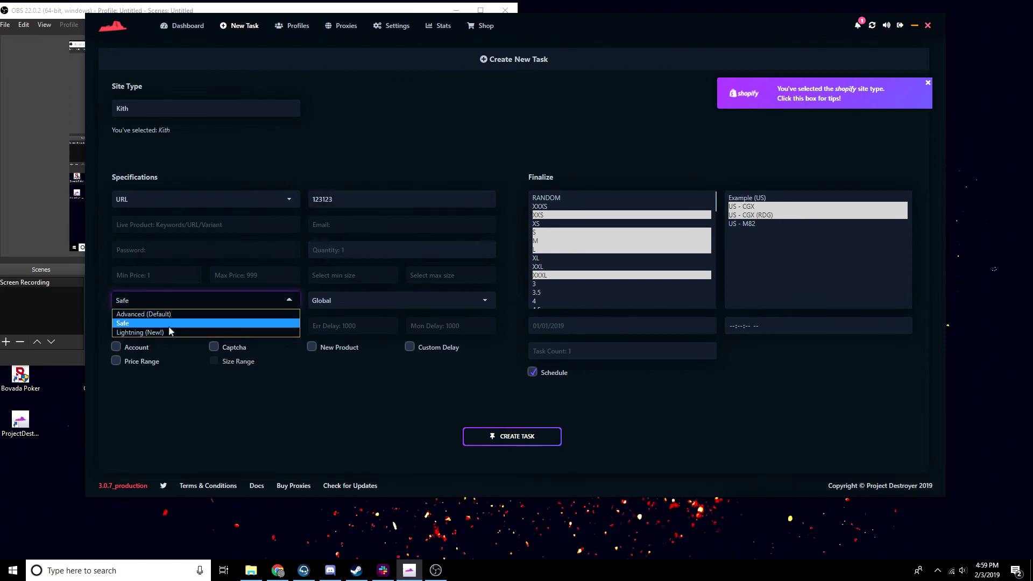
left_click(519, 440)
left_click(581, 329)
left_click(531, 371)
left_click(545, 440)
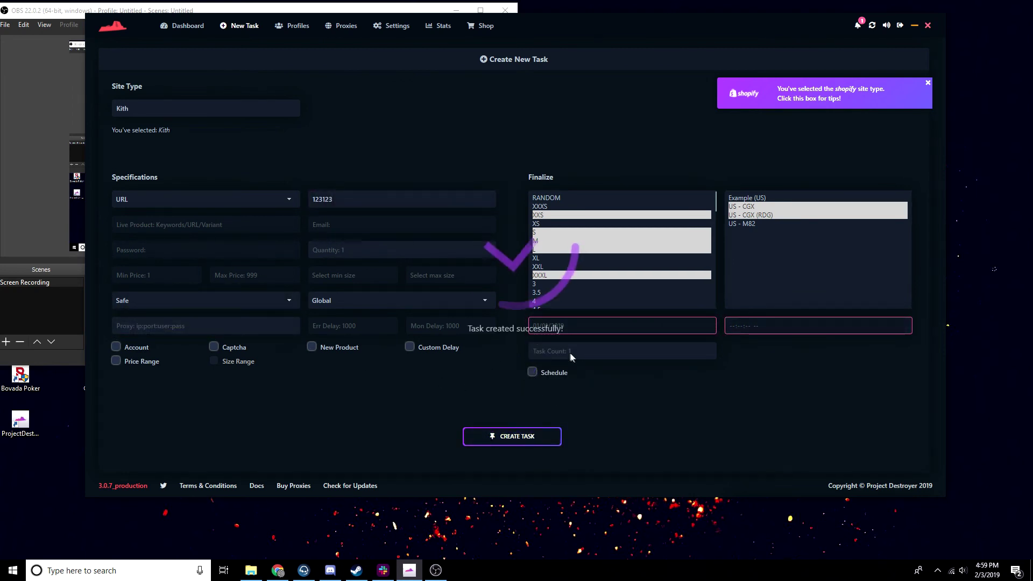
Step: Review the created tasks on the dashboard, select tasks 11Z, NHU and DES, and view the bulk actions
left_click(180, 27)
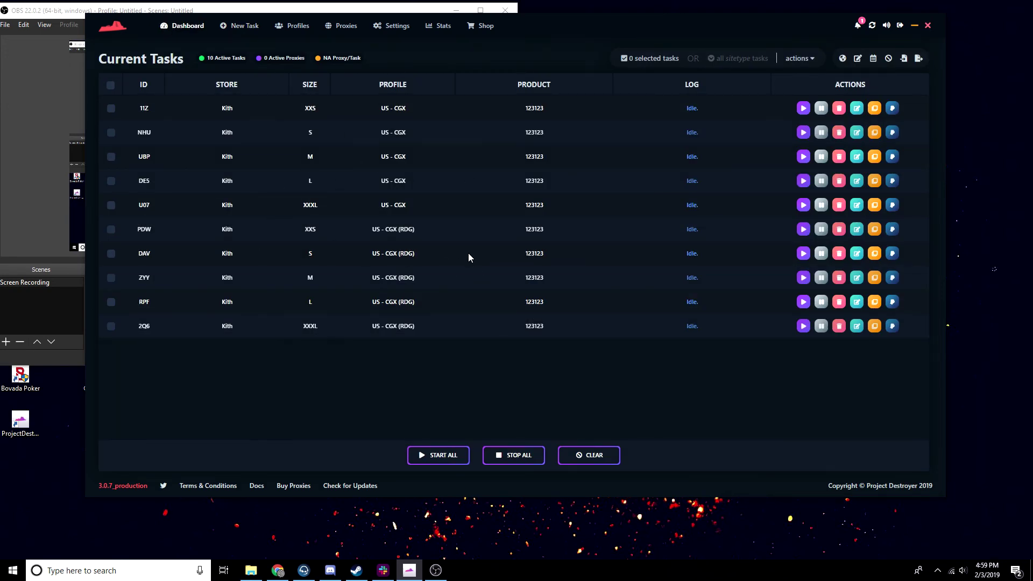
left_click(858, 61)
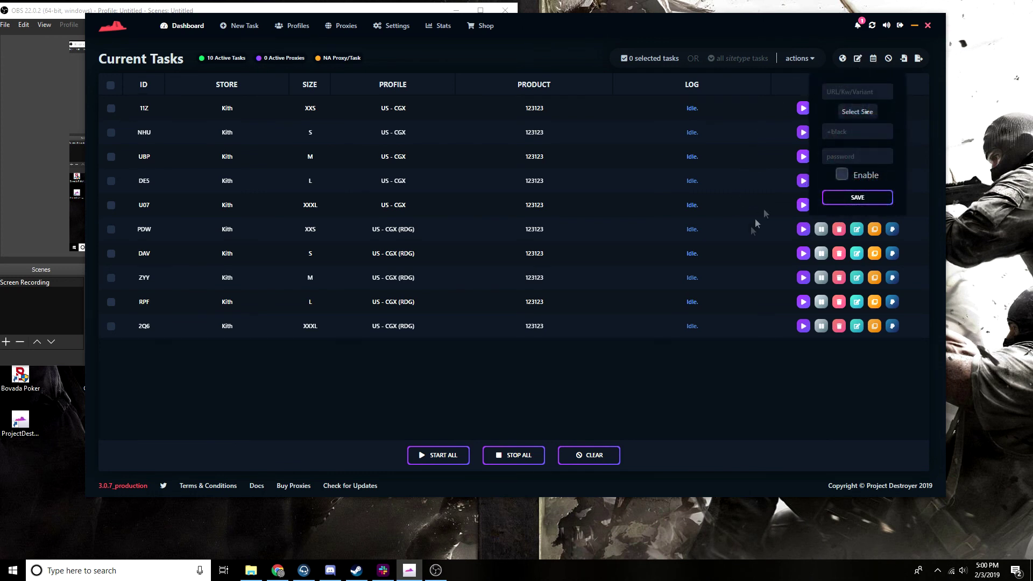
left_click(111, 109)
left_click(112, 132)
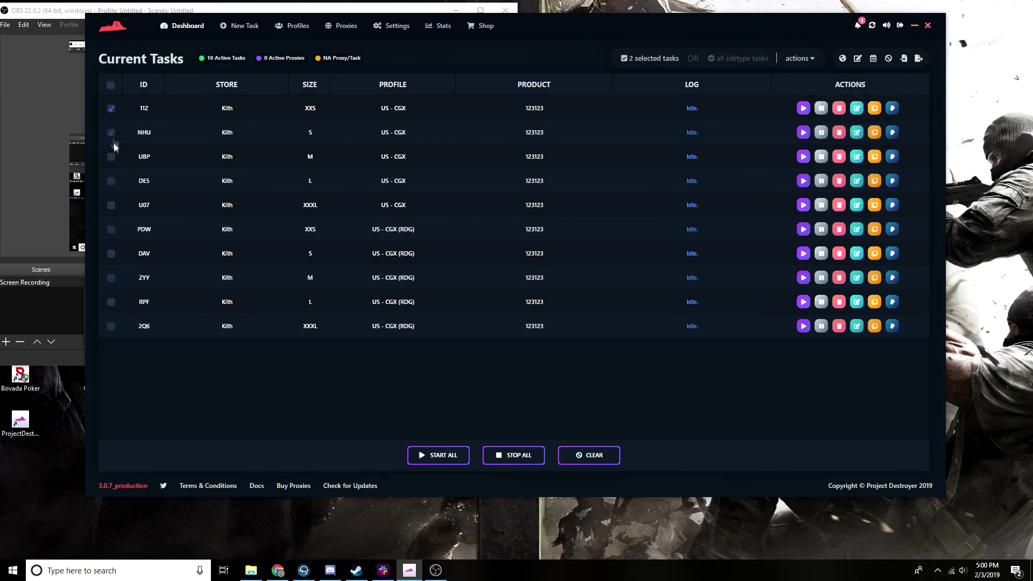
left_click(111, 180)
left_click(799, 58)
Step: Select all current tasks and view the site-type choices and the quick edit options
left_click(111, 85)
mouse_move(725, 65)
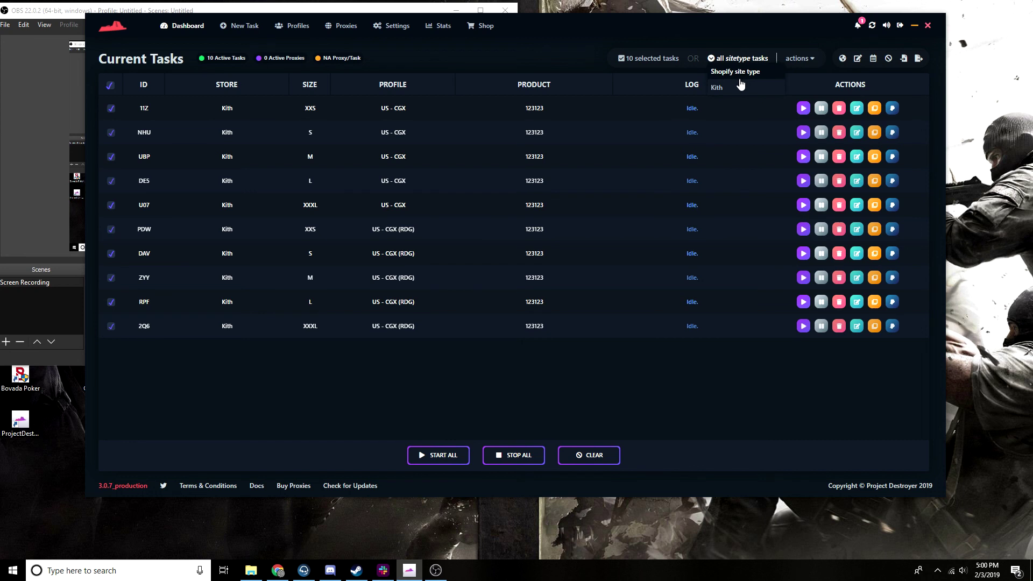
mouse_move(858, 61)
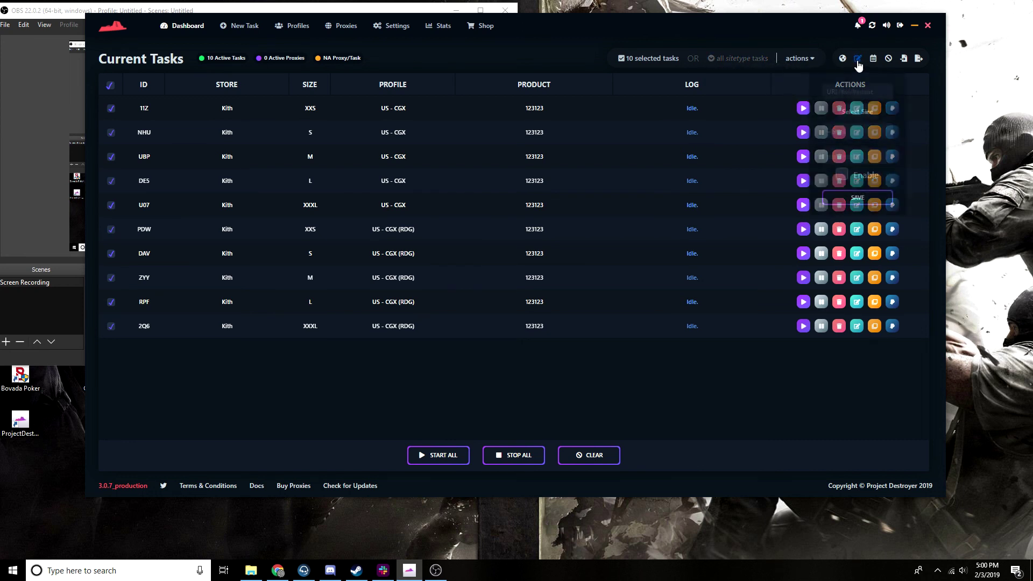
Step: Remove the scheduled start time from all tasks and view the date and time options for scheduling the selected tasks
left_click(889, 59)
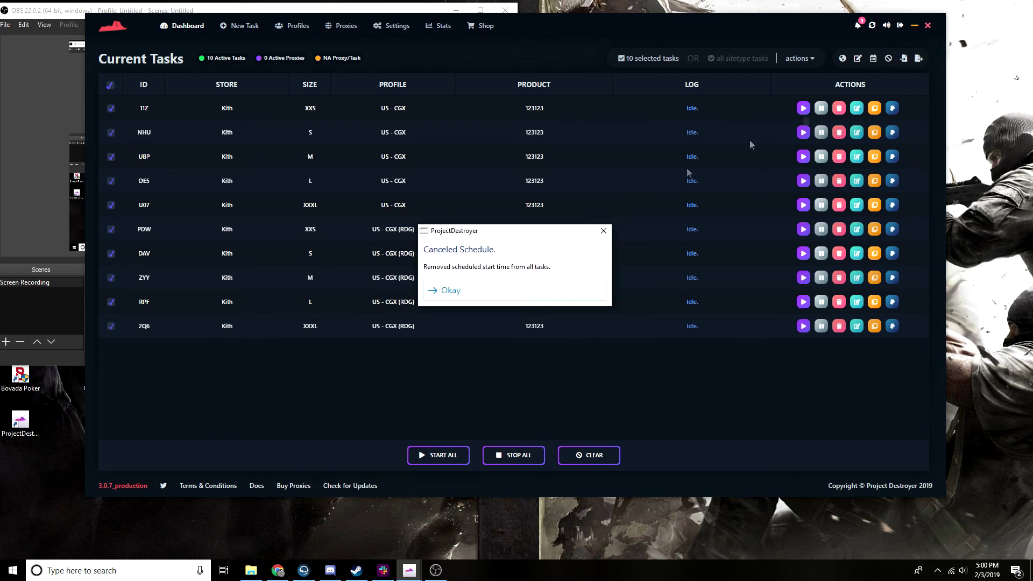
left_click(489, 286)
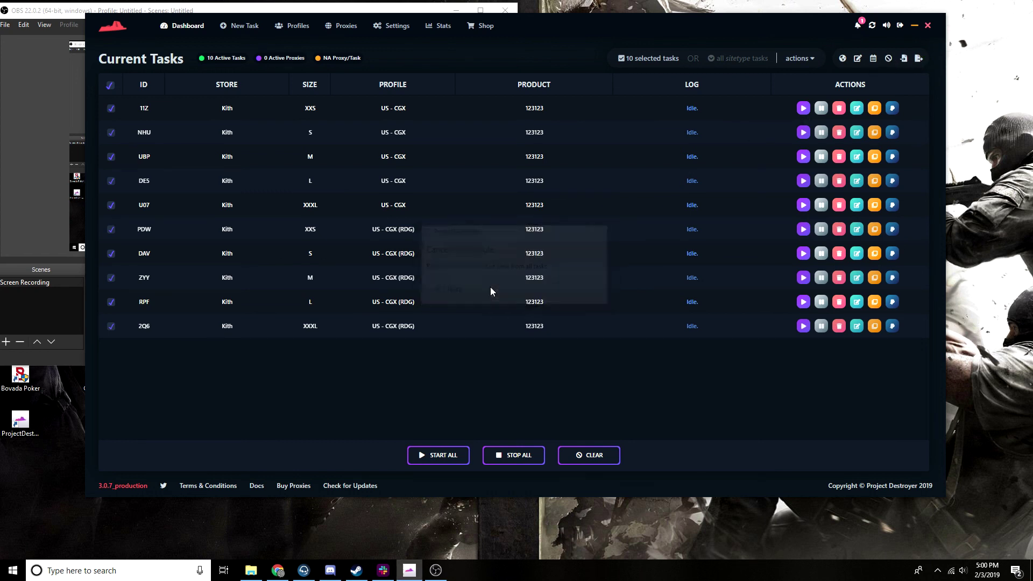
left_click(874, 59)
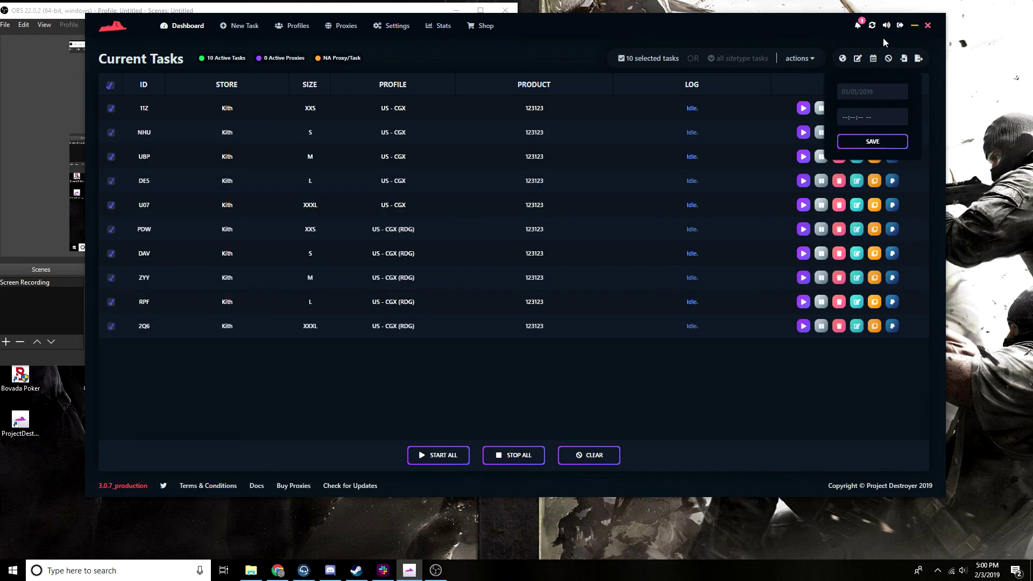
left_click(768, 109)
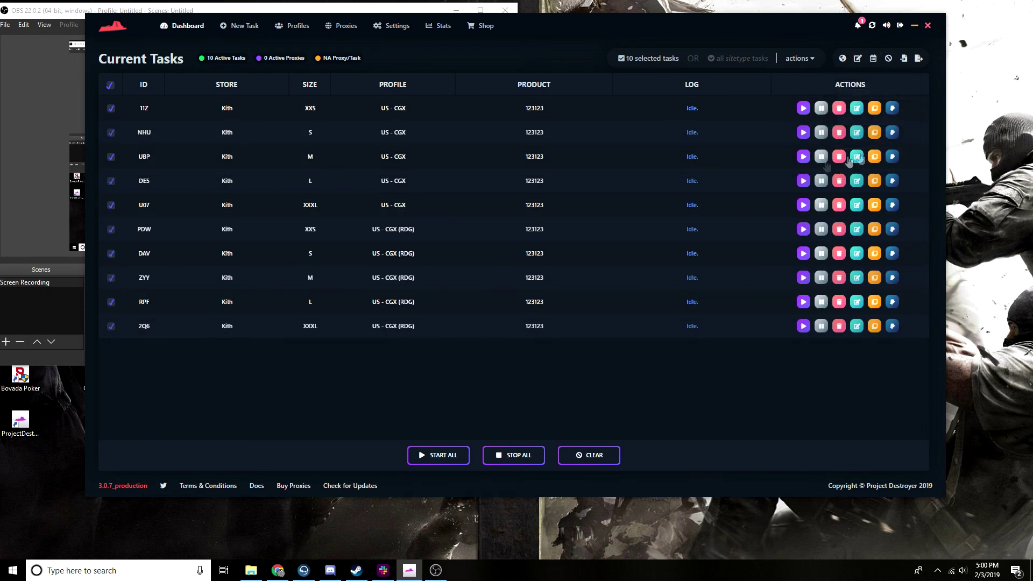
Step: Start the Kith task 11Z on its own and duplicate it in the current task list
left_click(804, 110)
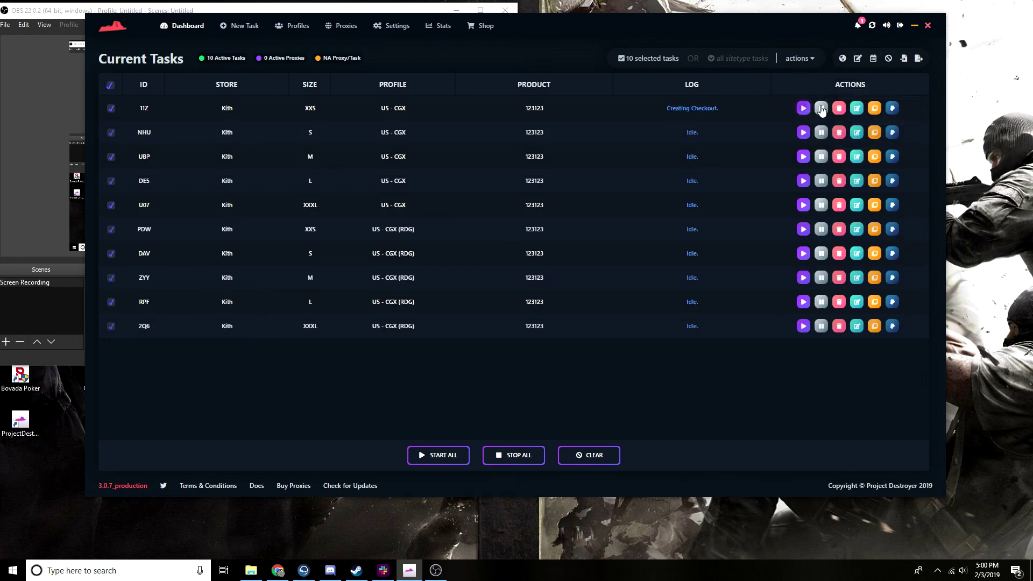
left_click(857, 108)
left_click(859, 110)
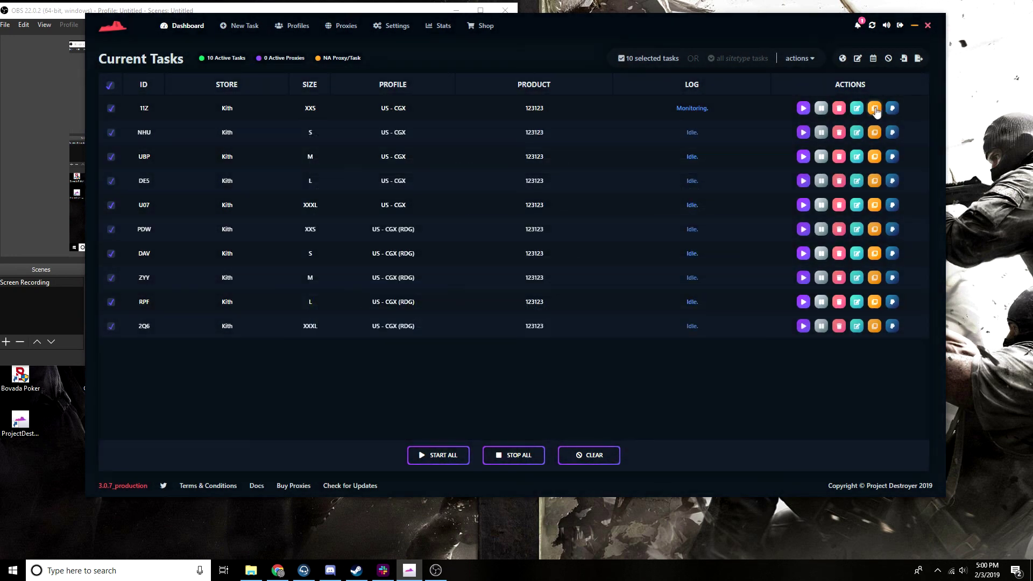
left_click(875, 110)
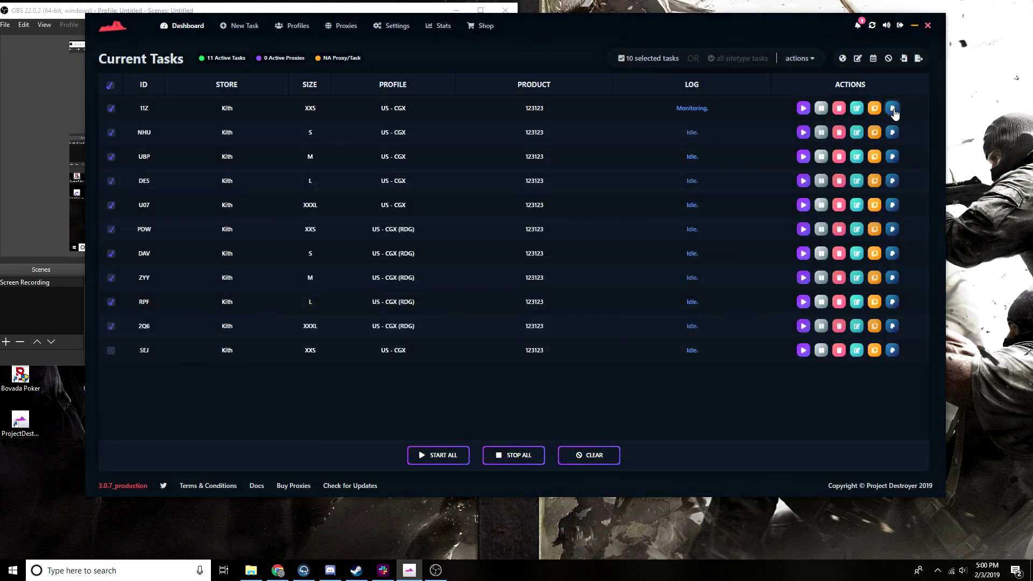